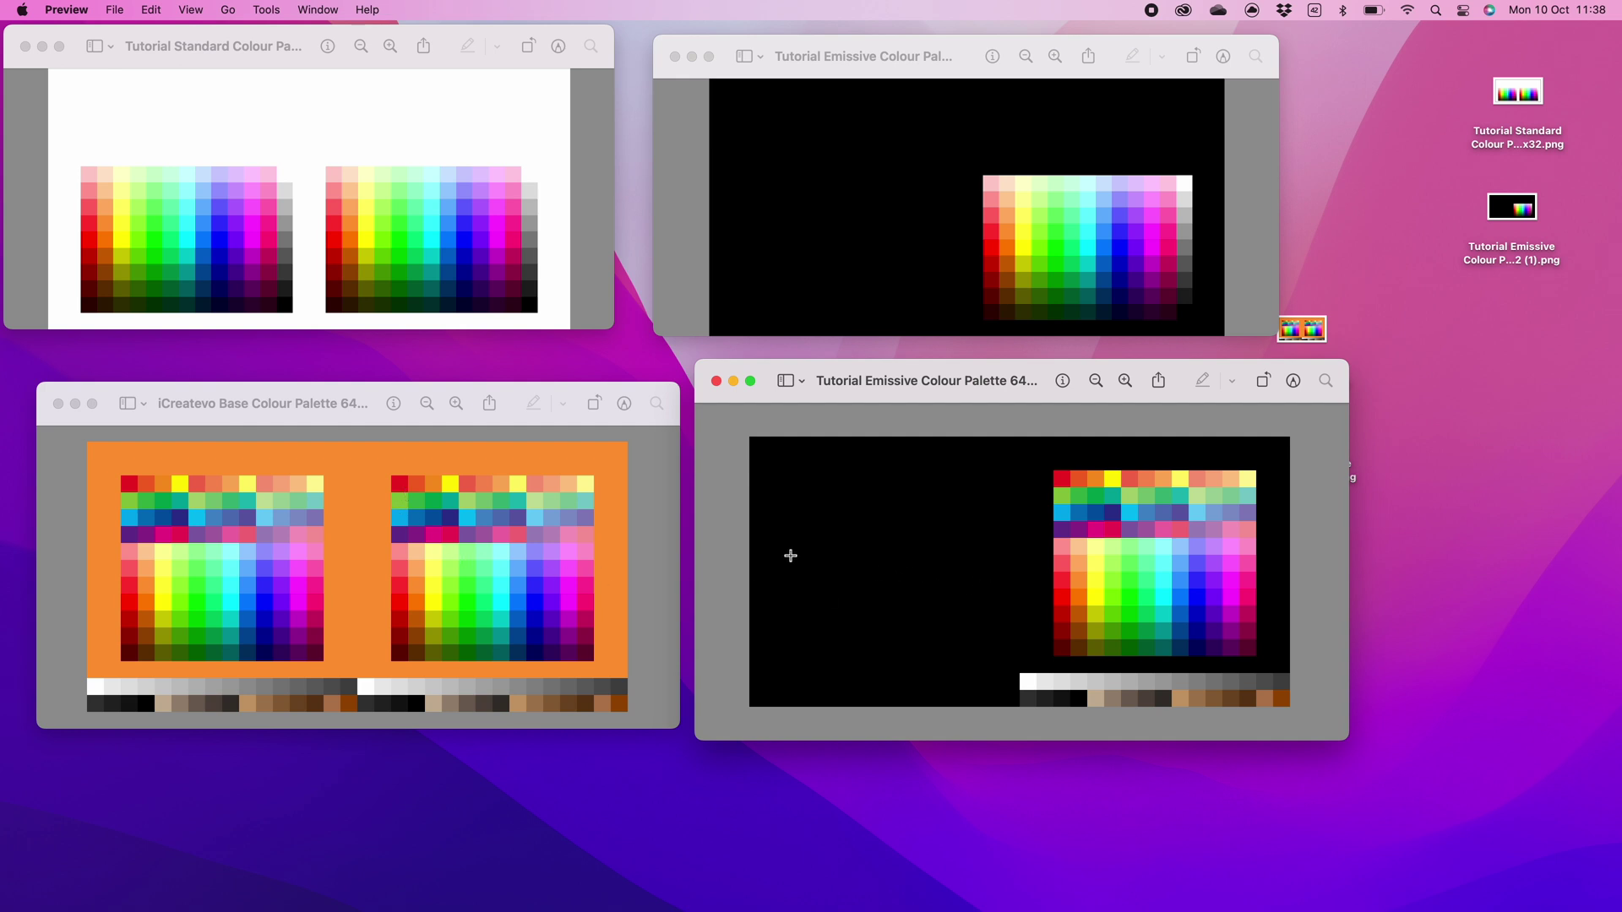
# - Close the base colour and emissive palette Preview windows
pyautogui.click(716, 383)
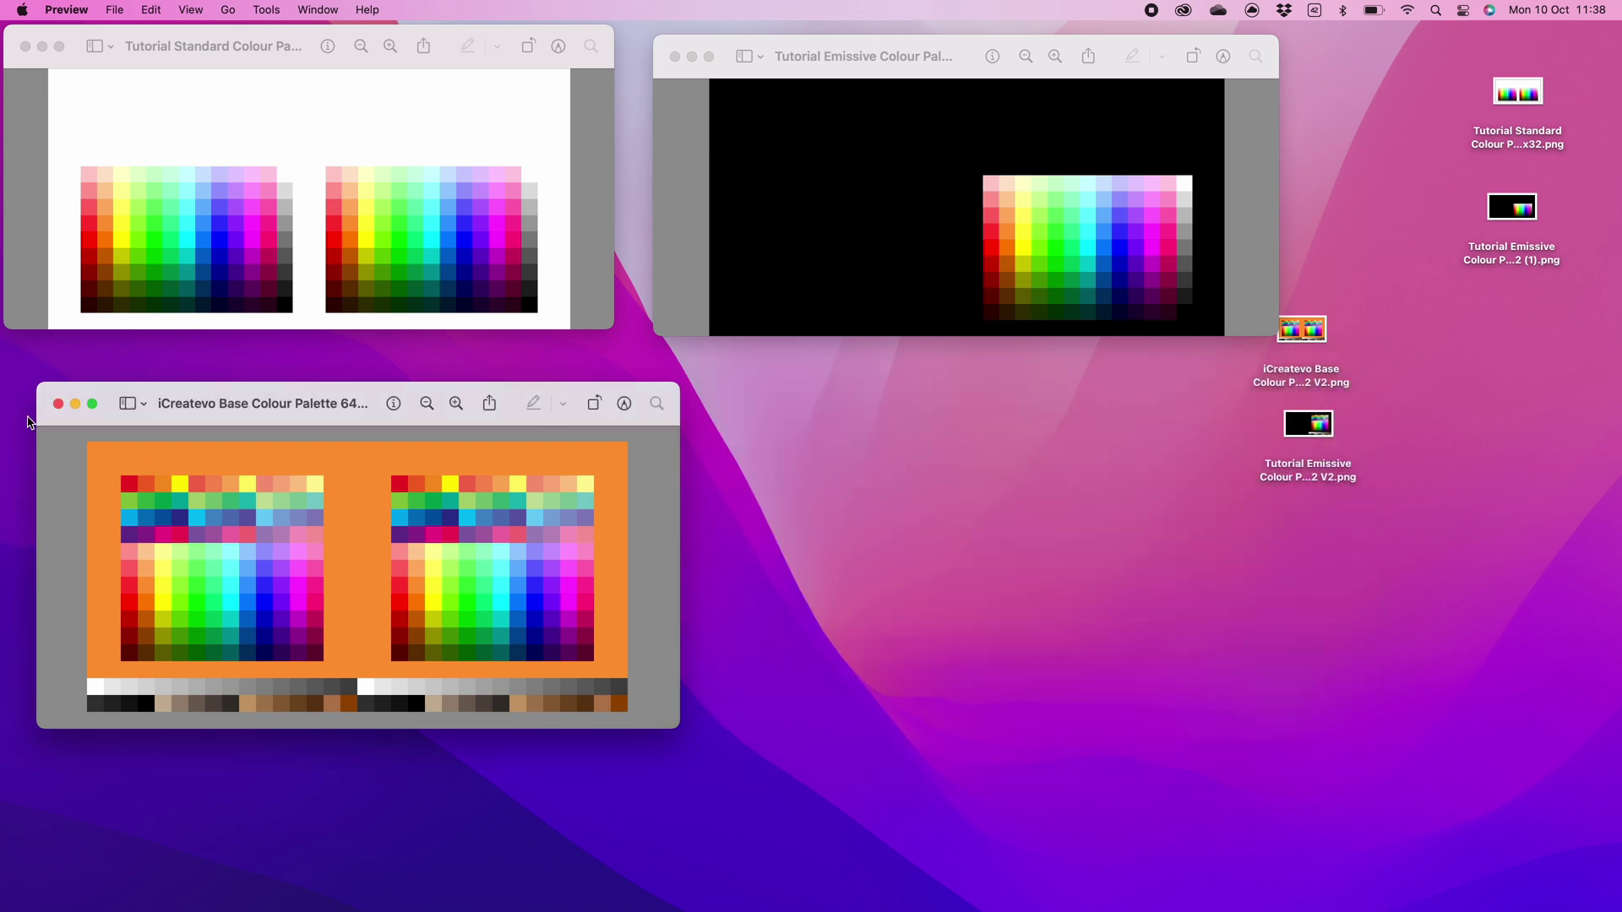
pyautogui.click(59, 403)
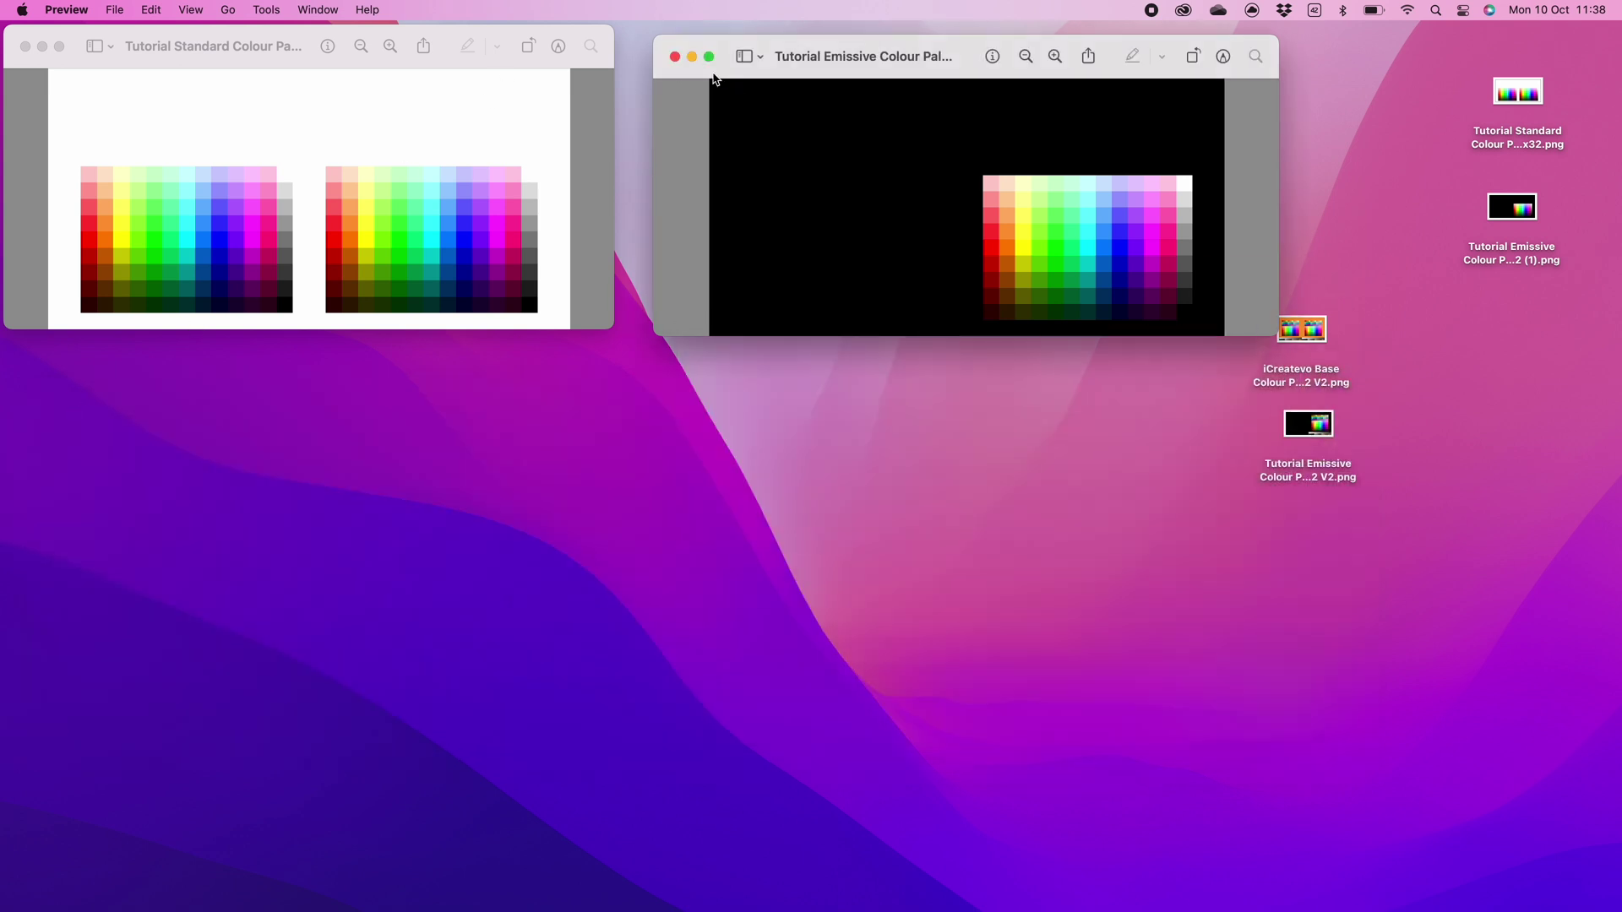
pyautogui.click(675, 56)
# - Close the last palette window and move the two older palette PNGs to the Bin
pyautogui.click(25, 47)
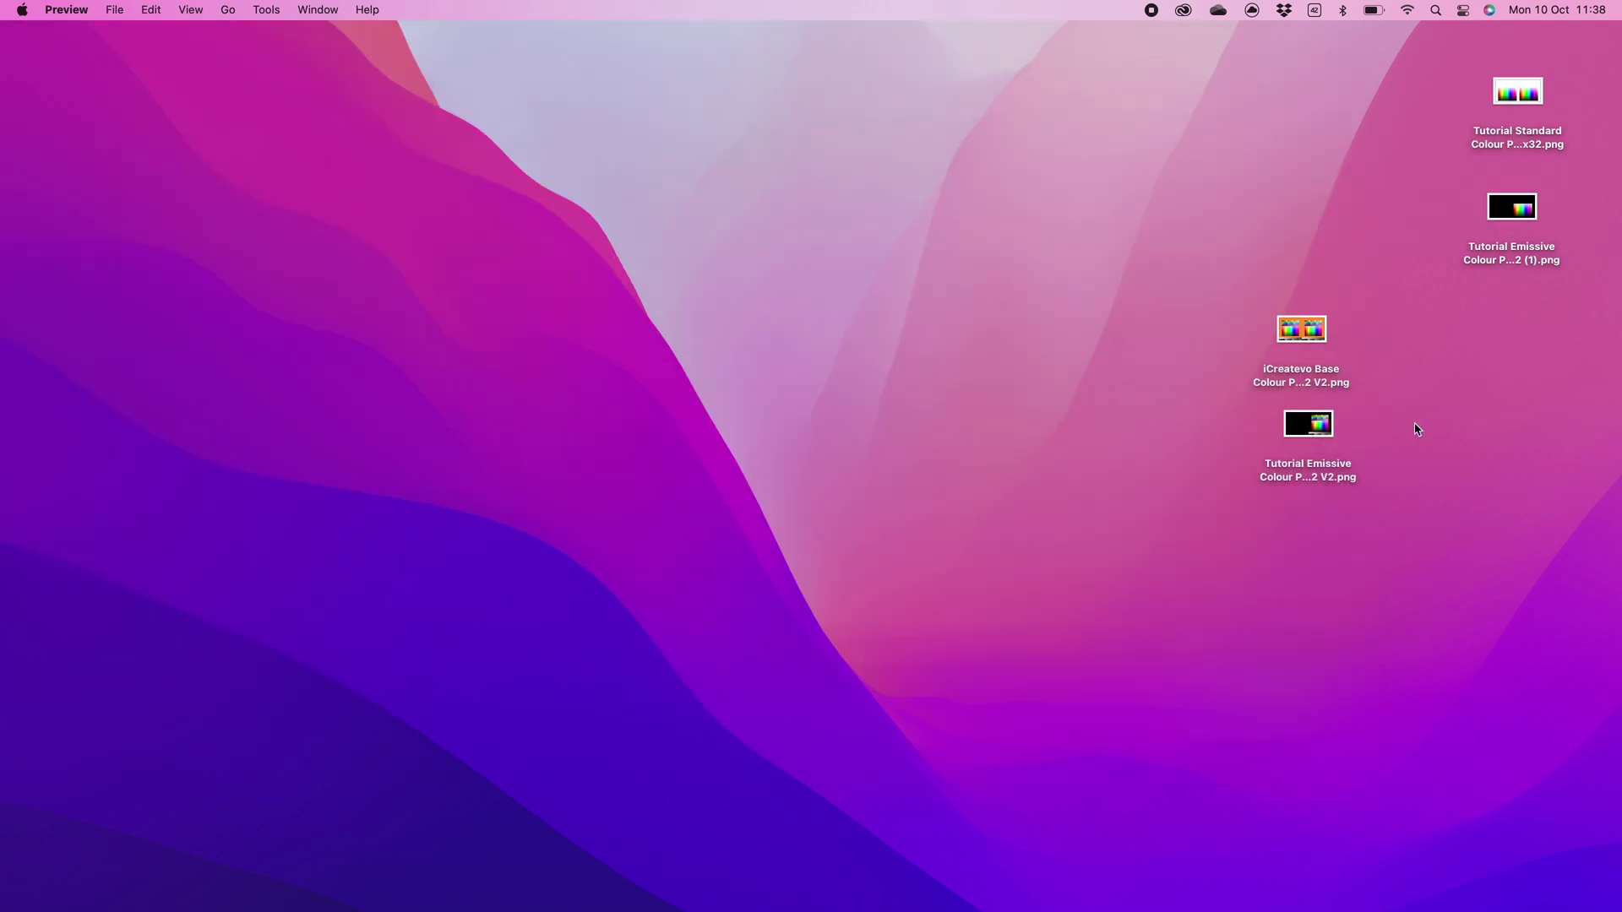
pyautogui.moveTo(1451, 89); pyautogui.dragTo(1605, 355)
pyautogui.rightClick(1510, 207)
pyautogui.moveTo(1388, 255)
pyautogui.click(1391, 298)
# - Create a desktop folder named Textures and move both V2 palette images into it
pyautogui.moveTo(1253, 329); pyautogui.dragTo(1394, 507)
pyautogui.moveTo(1314, 342); pyautogui.dragTo(1521, 100)
pyautogui.click(1504, 358)
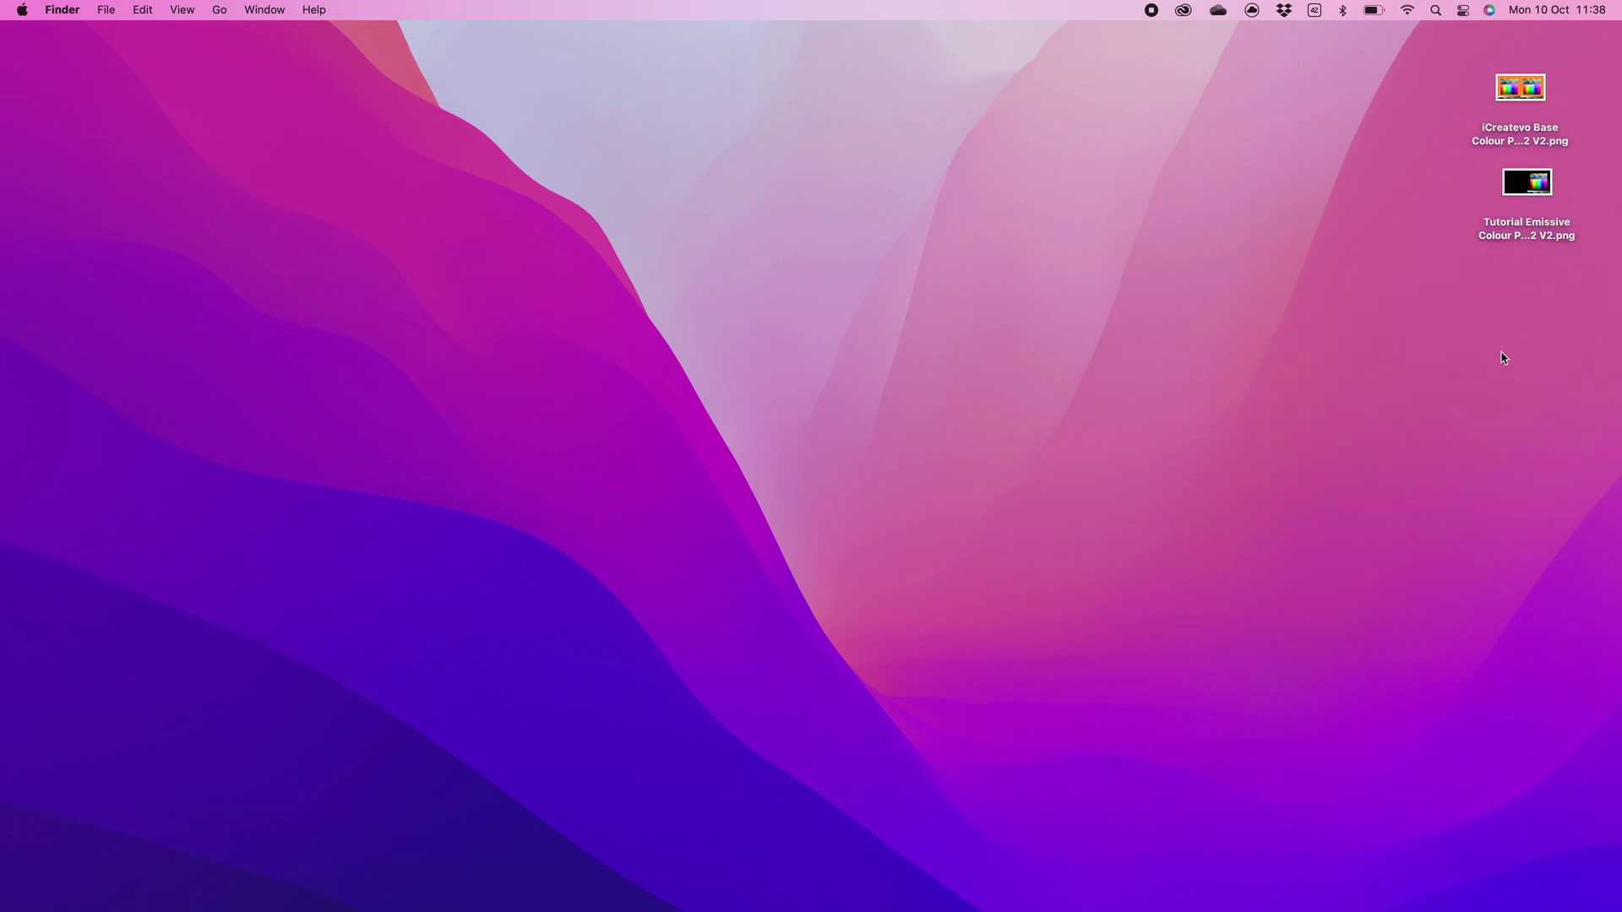
pyautogui.rightClick(1453, 306)
pyautogui.click(1397, 317)
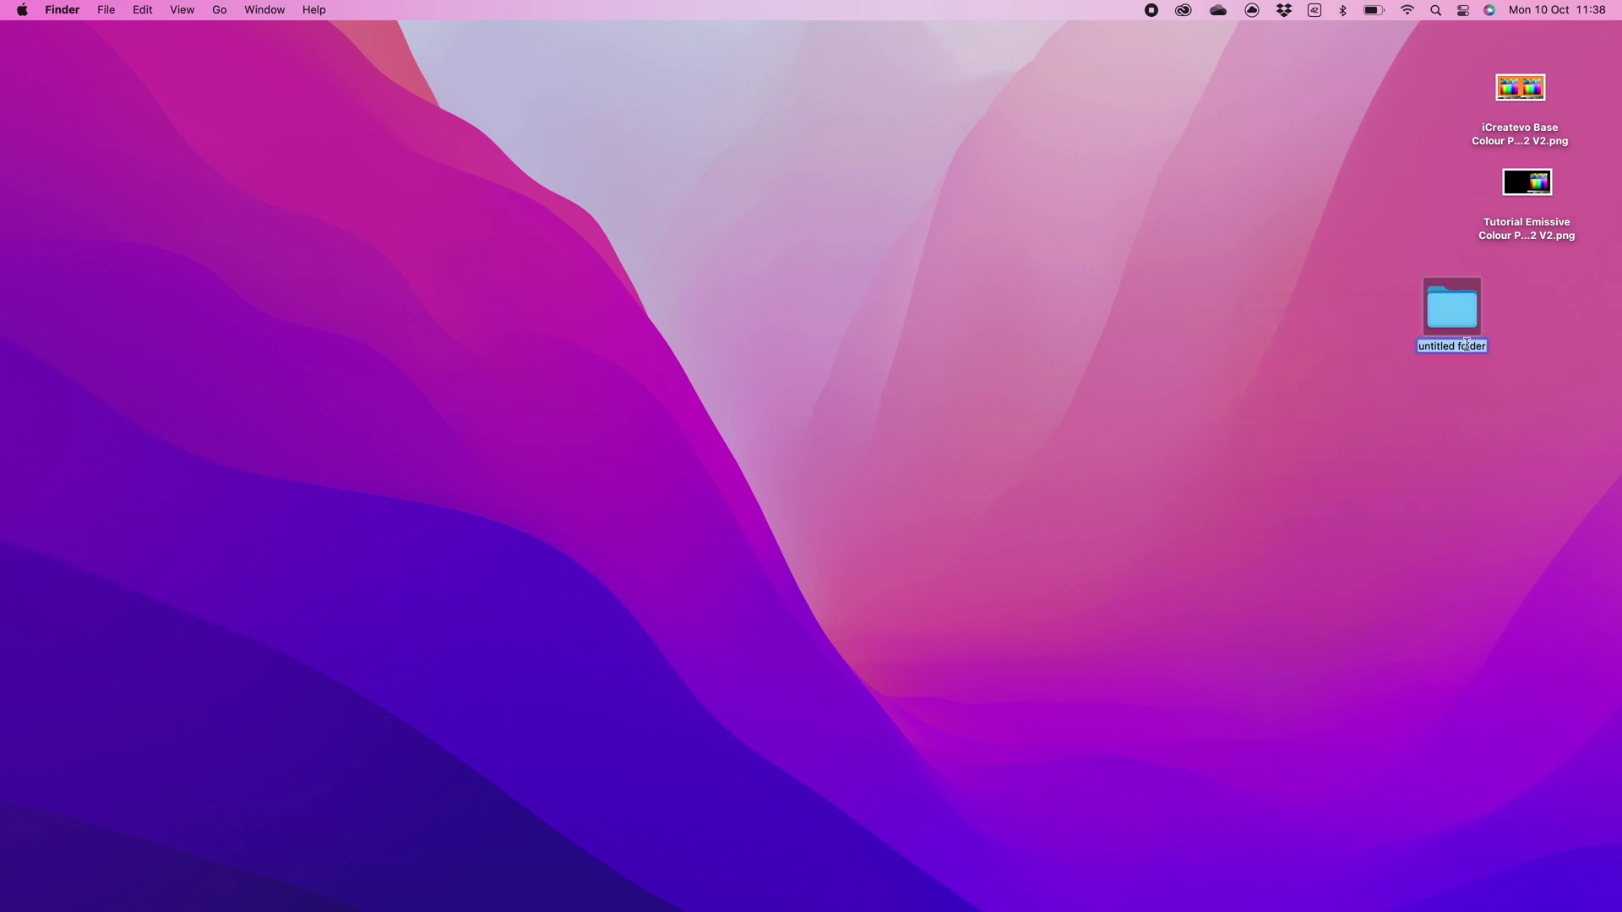
pyautogui.write('Textures')
pyautogui.press('Return')
pyautogui.moveTo(1471, 82); pyautogui.dragTo(1542, 99)
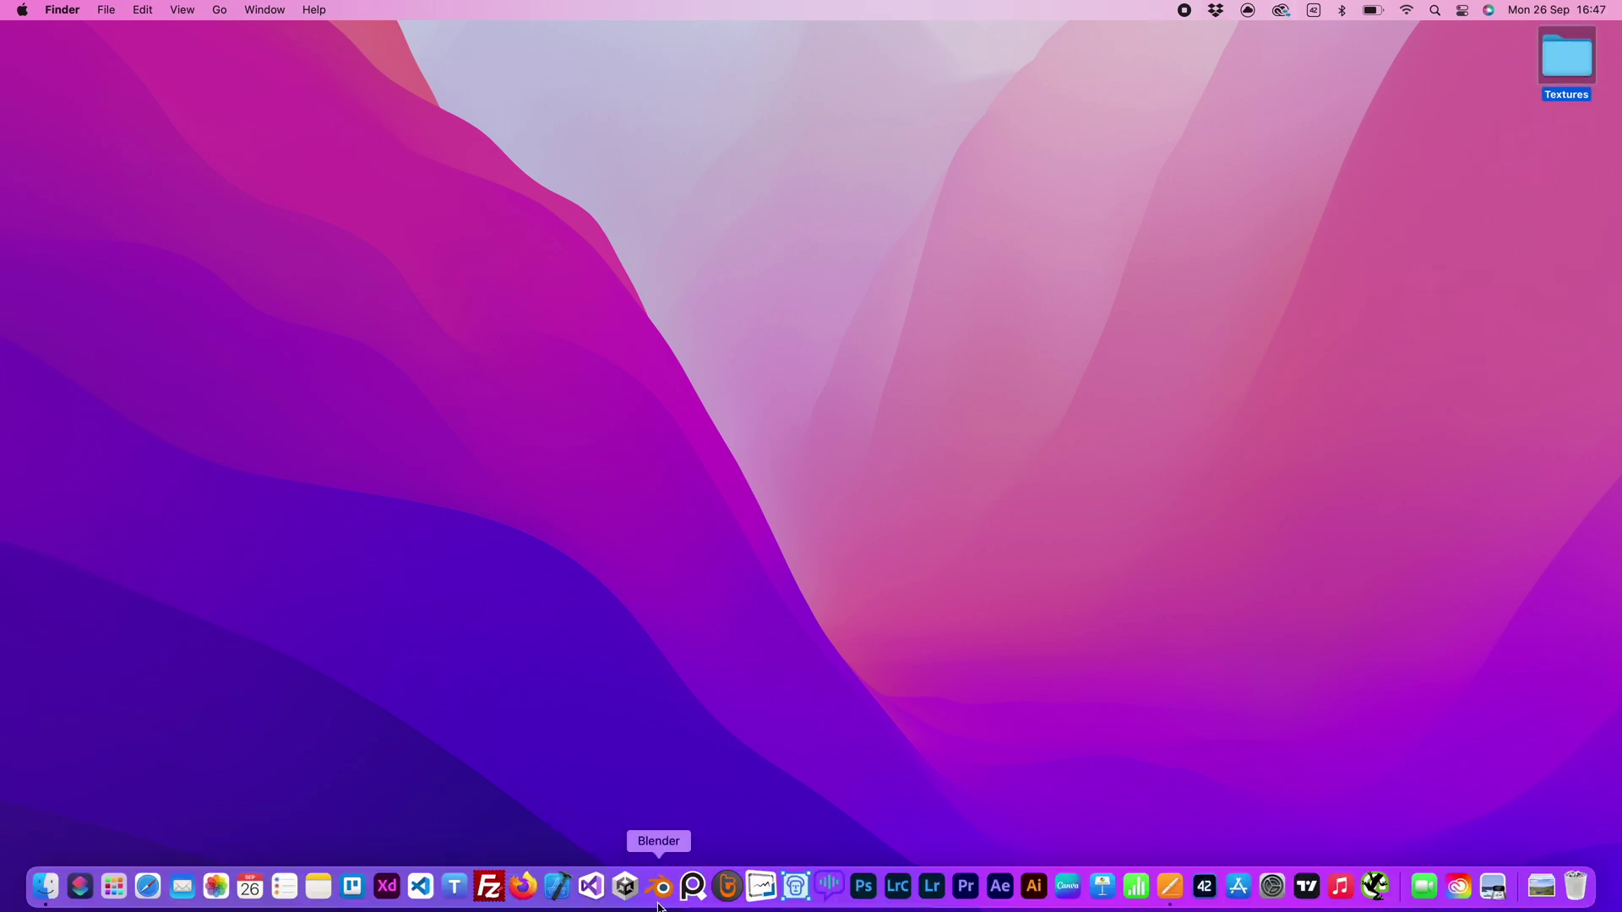
# - Launch Blender, dismiss the splash screen, and shift the window aside
pyautogui.click(660, 902)
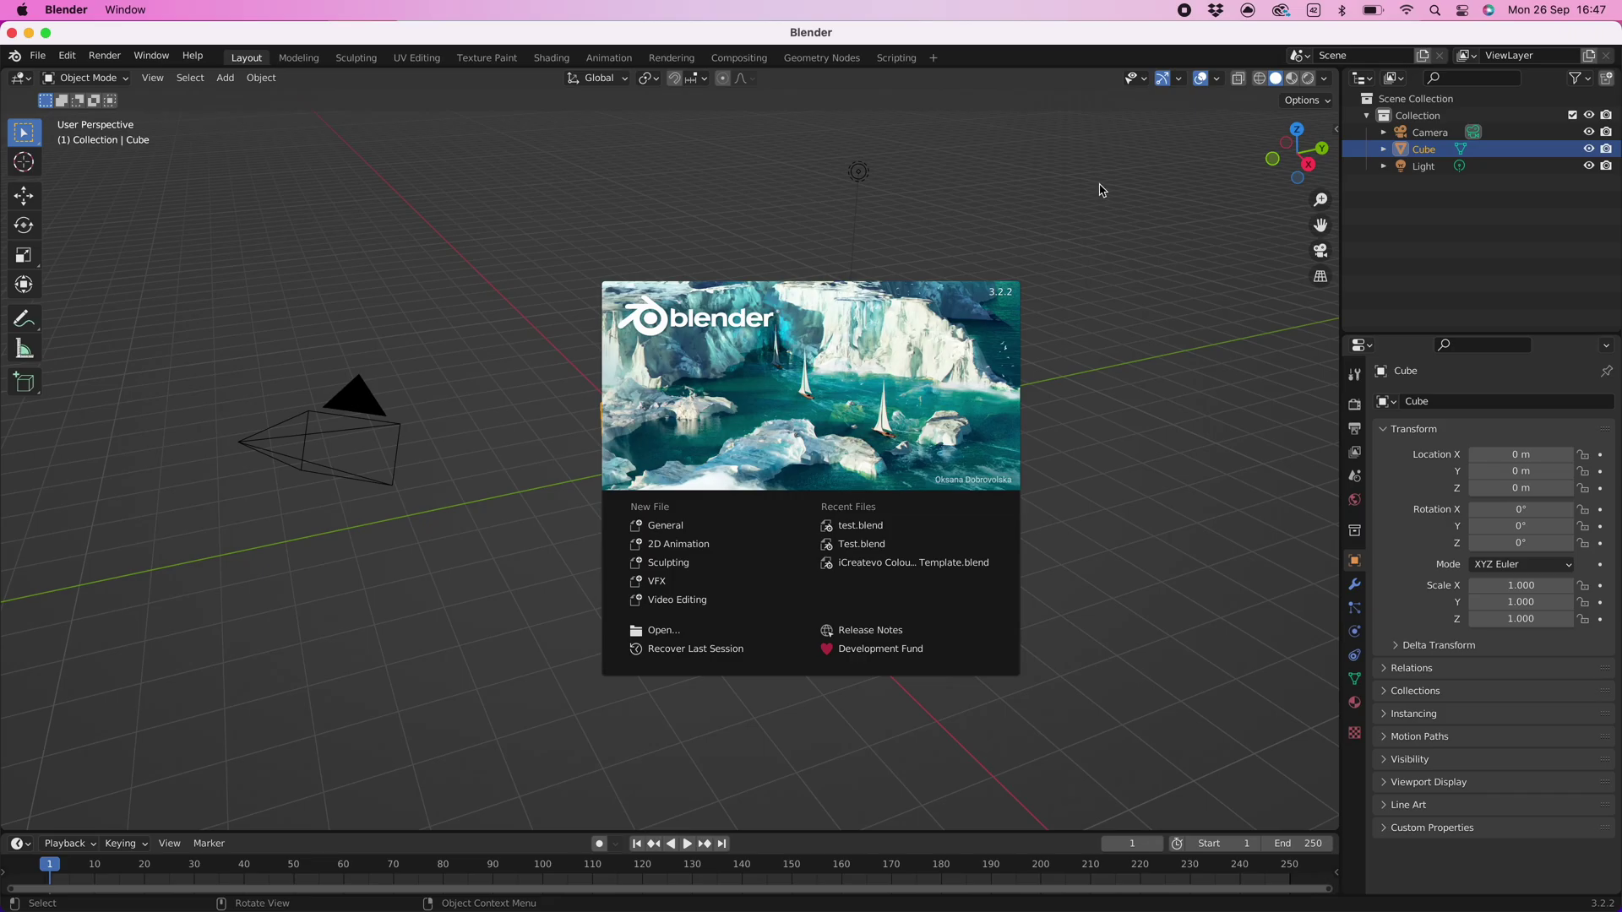
pyautogui.click(1107, 184)
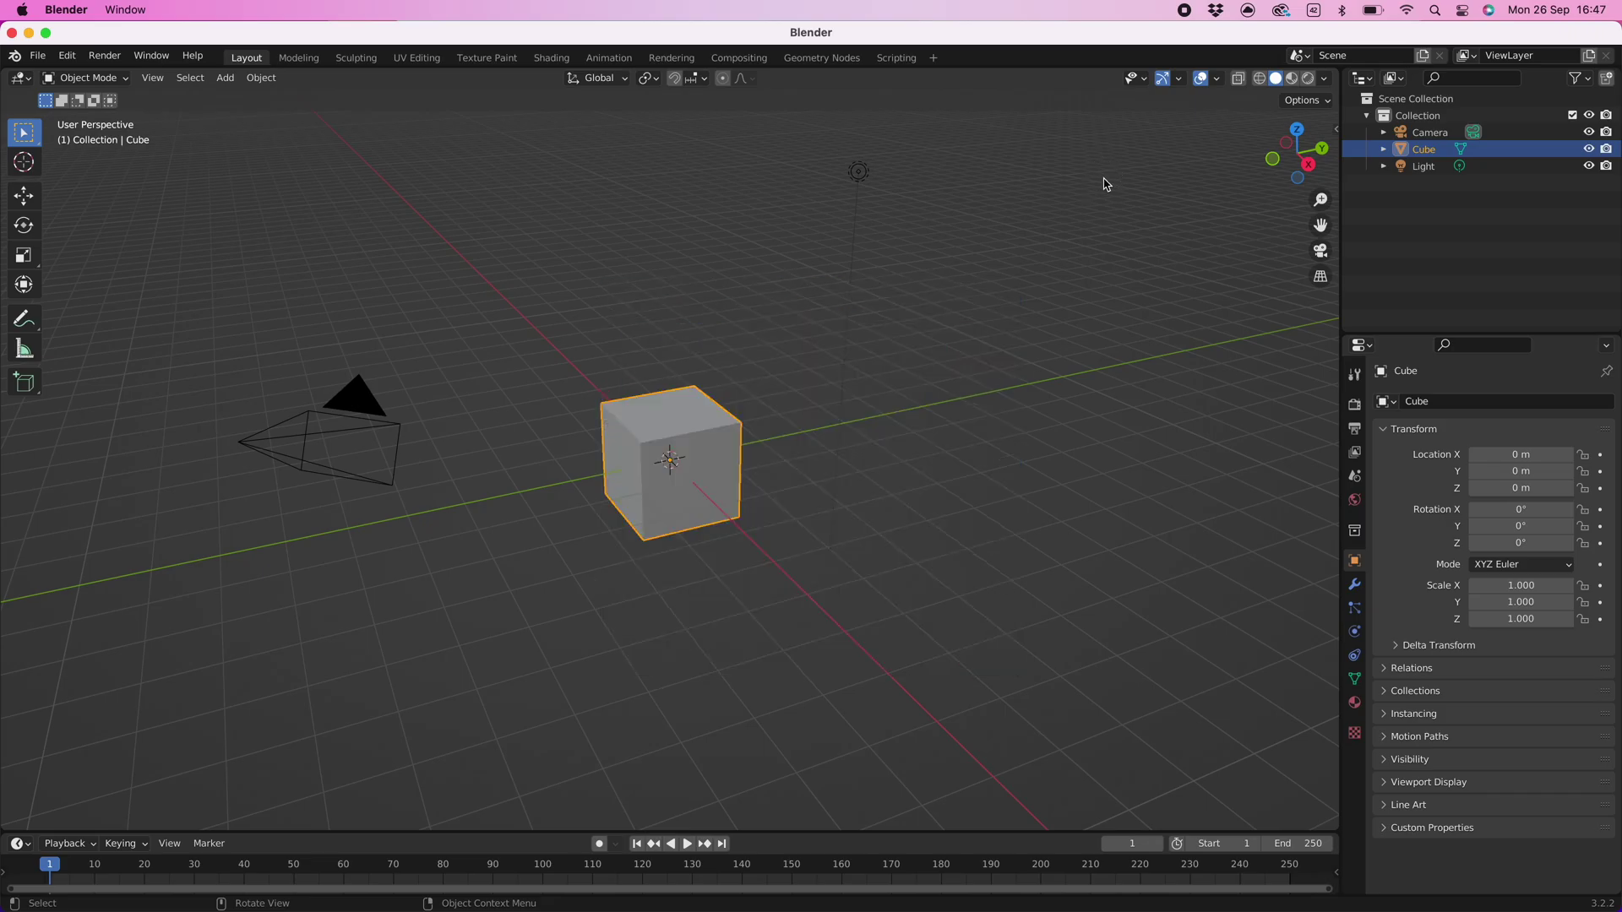
pyautogui.moveTo(1461, 38); pyautogui.dragTo(1355, 38)
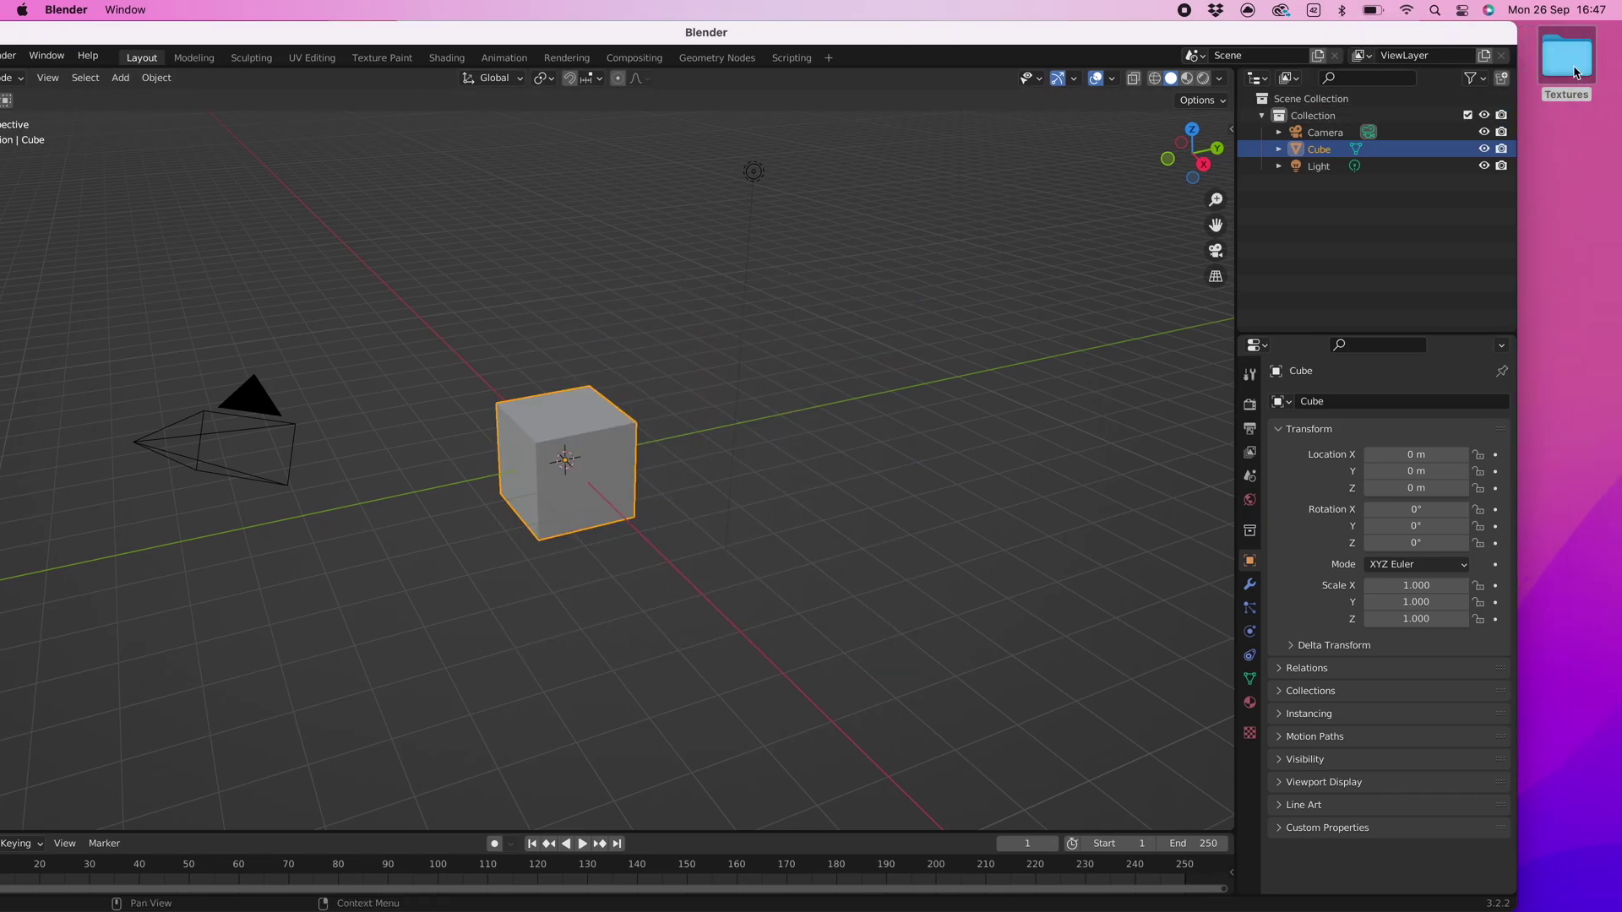
# - Switch to the Shading workspace and enlarge the node editor around the Principled BSDF
pyautogui.click(446, 58)
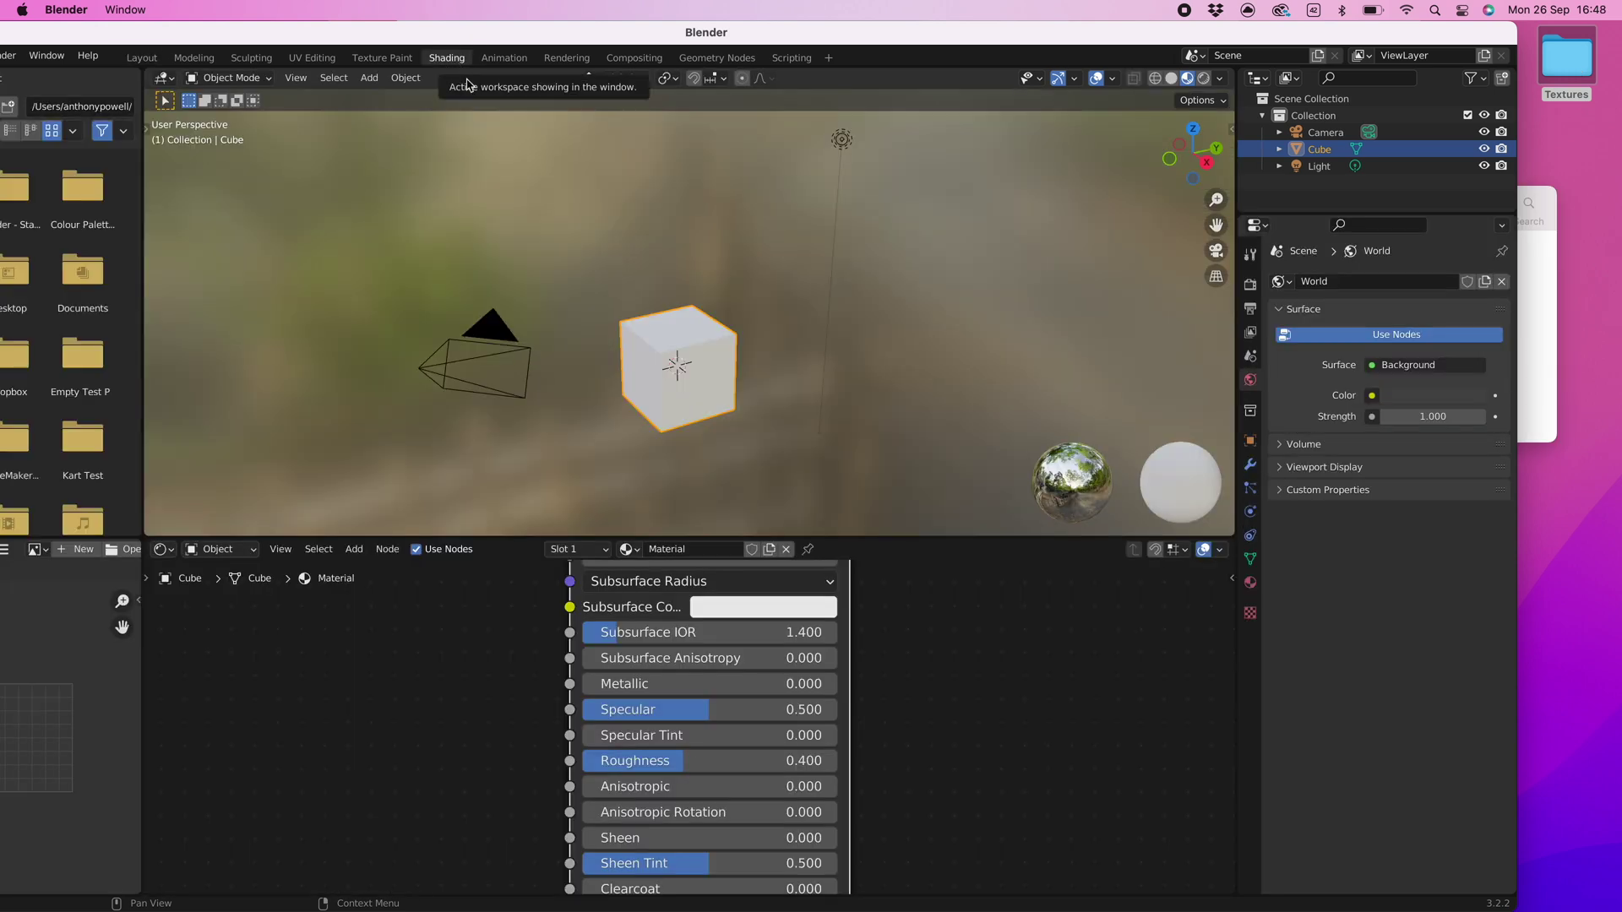
pyautogui.scroll(-3, 884, 701)
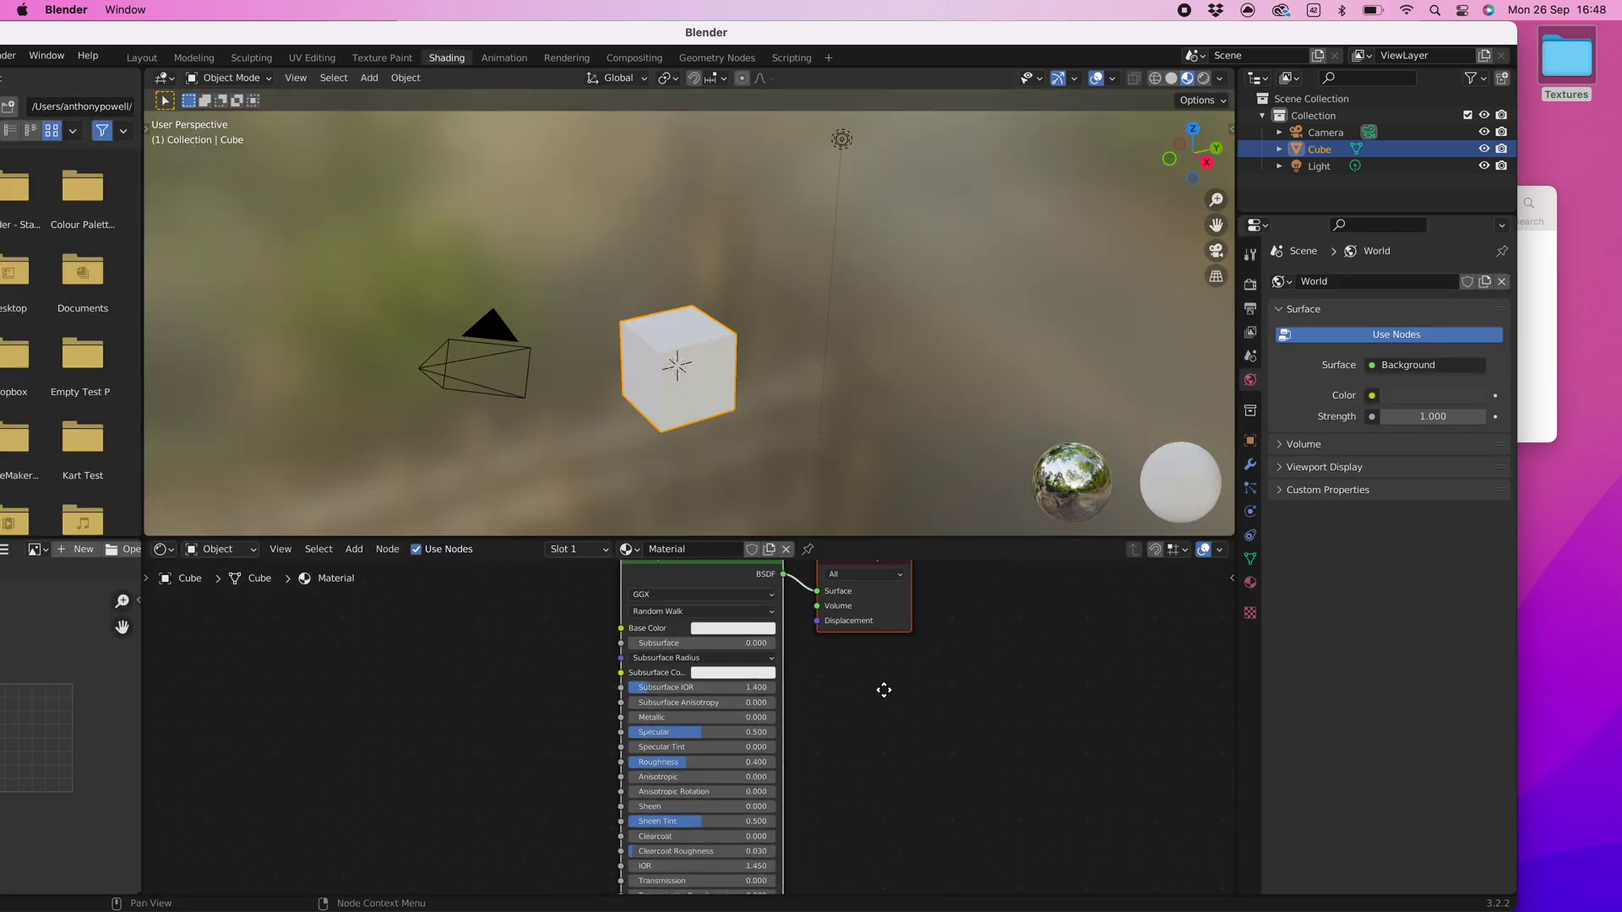
pyautogui.moveTo(884, 702); pyautogui.dragTo(895, 722, button='middle')
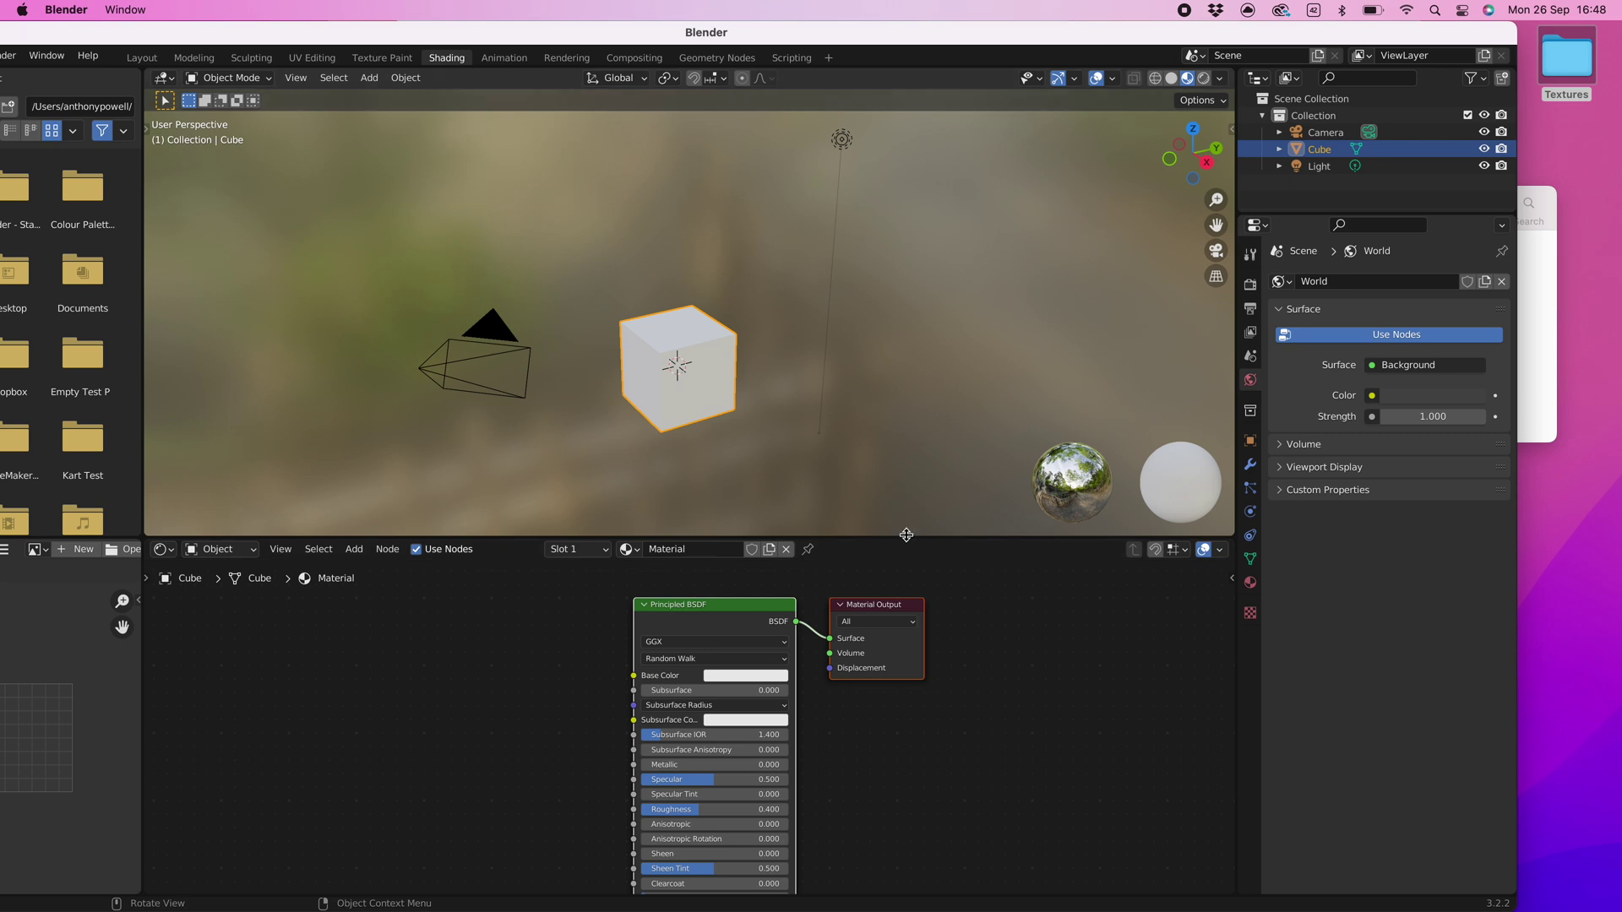
pyautogui.moveTo(907, 535); pyautogui.dragTo(904, 416)
pyautogui.moveTo(726, 555); pyautogui.dragTo(737, 470, button='middle')
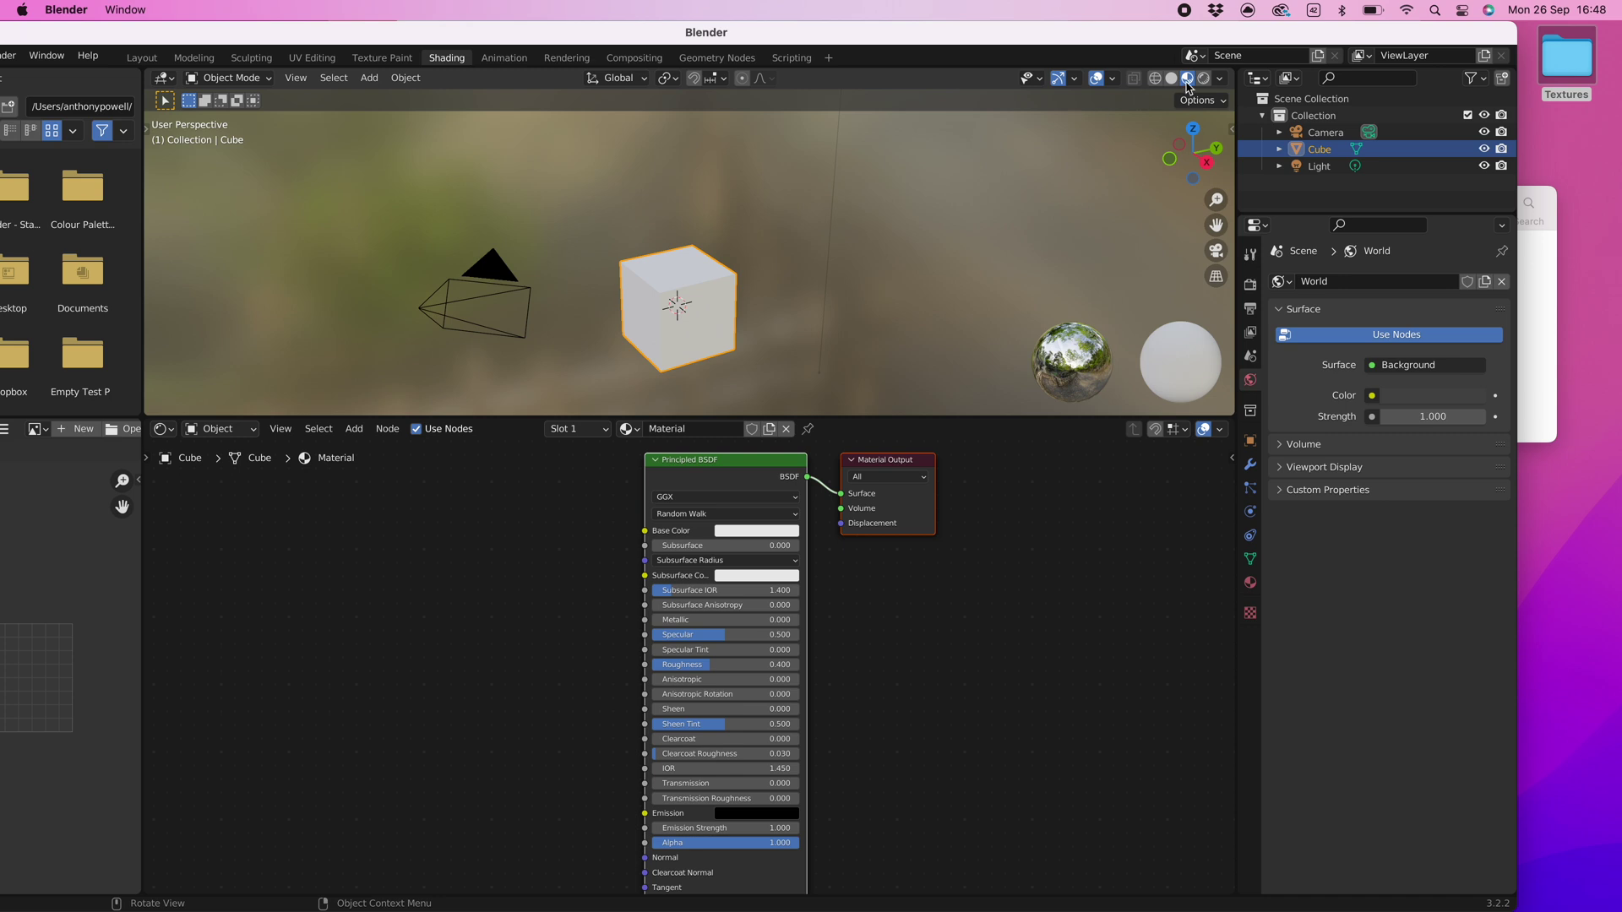
# - Add the iCreatevo Base Colour palette PNG as an Image Texture with Closest interpolation
pyautogui.click(1543, 326)
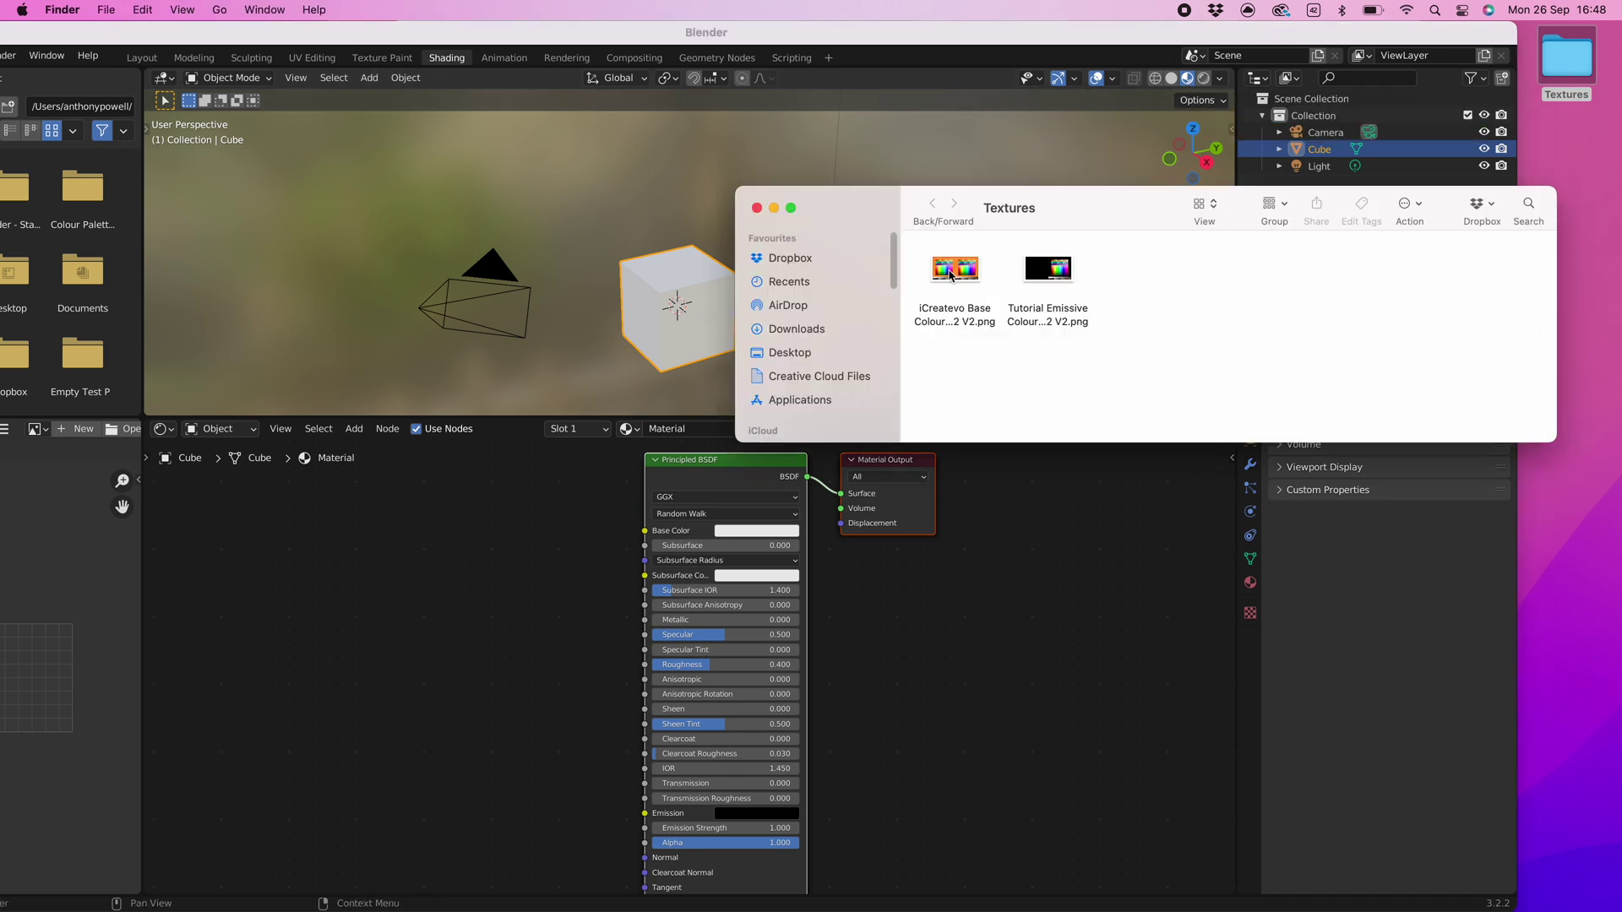
pyautogui.moveTo(955, 270); pyautogui.dragTo(636, 531)
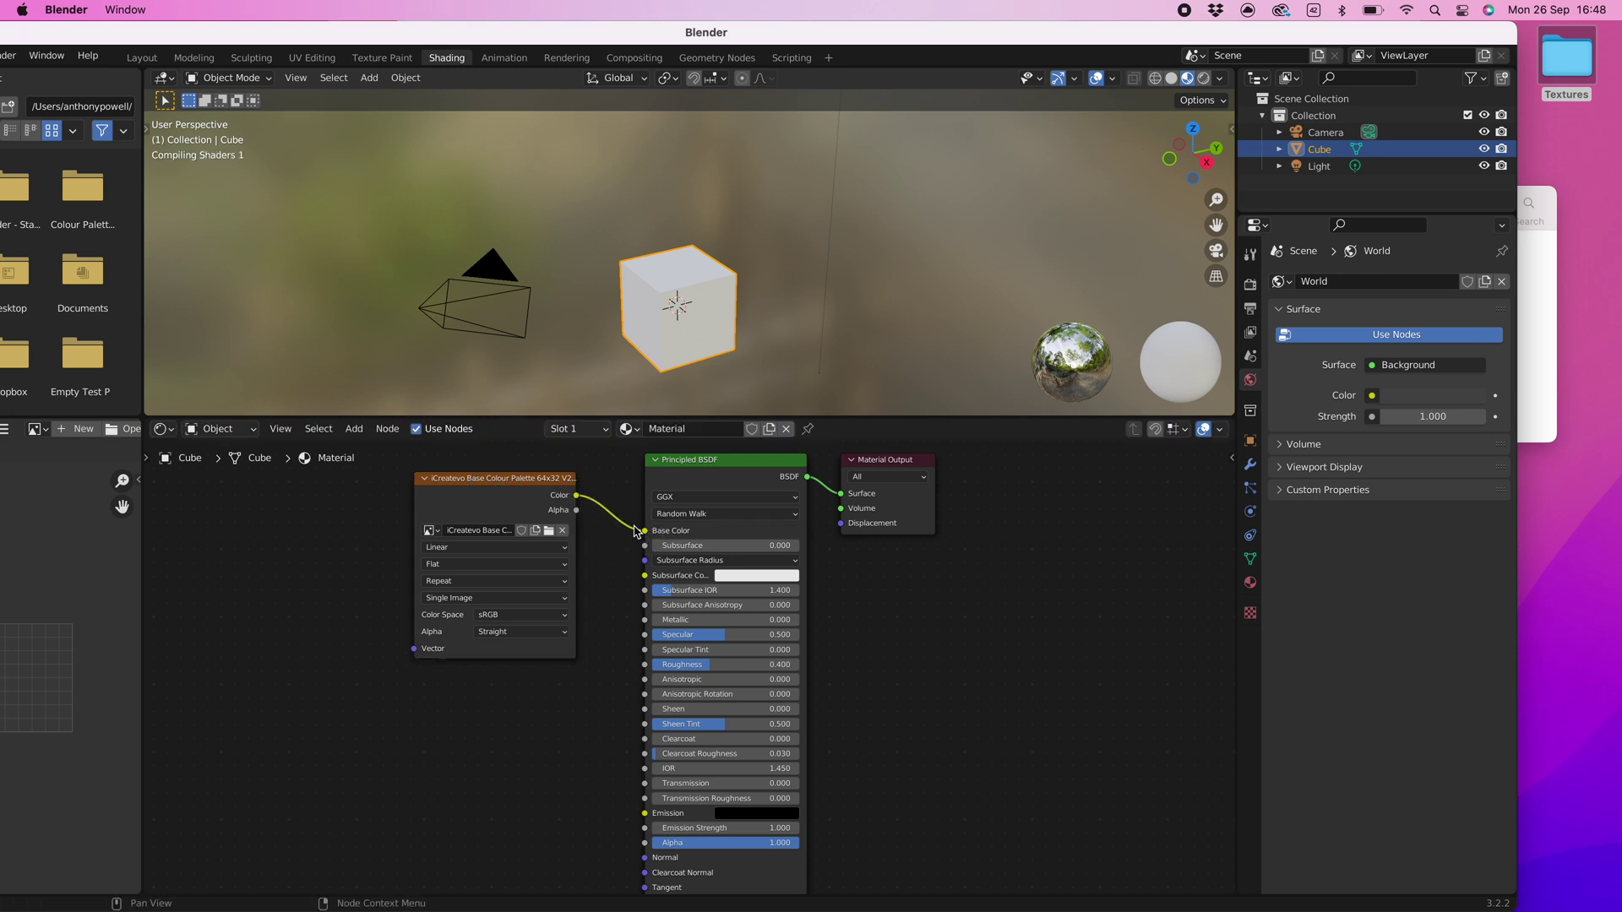
pyautogui.click(471, 549)
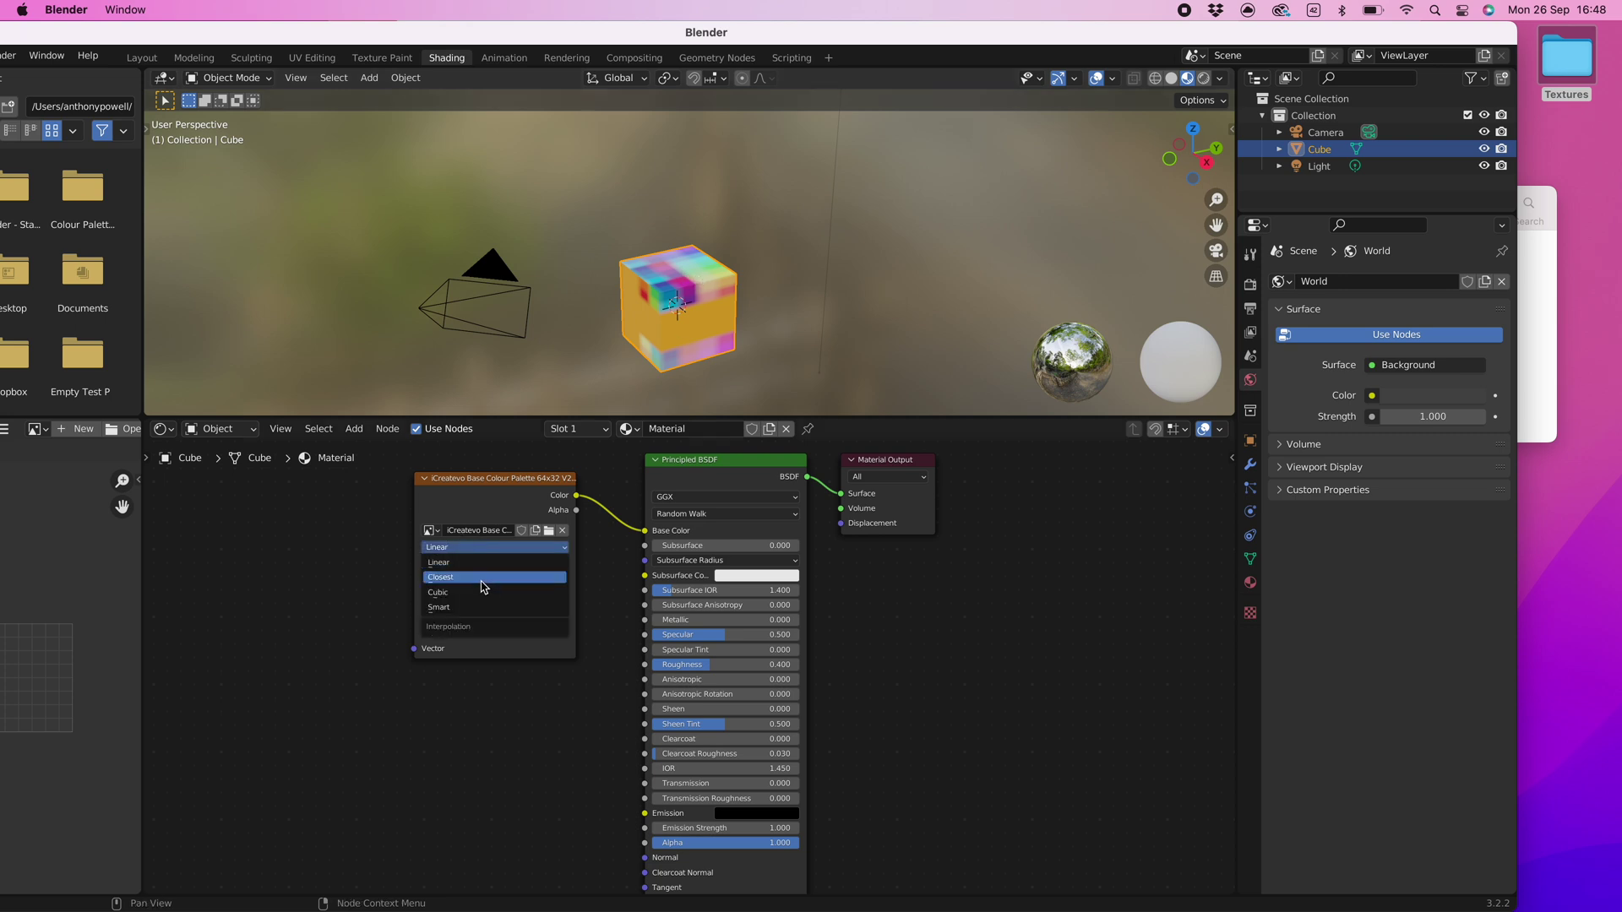
pyautogui.click(483, 578)
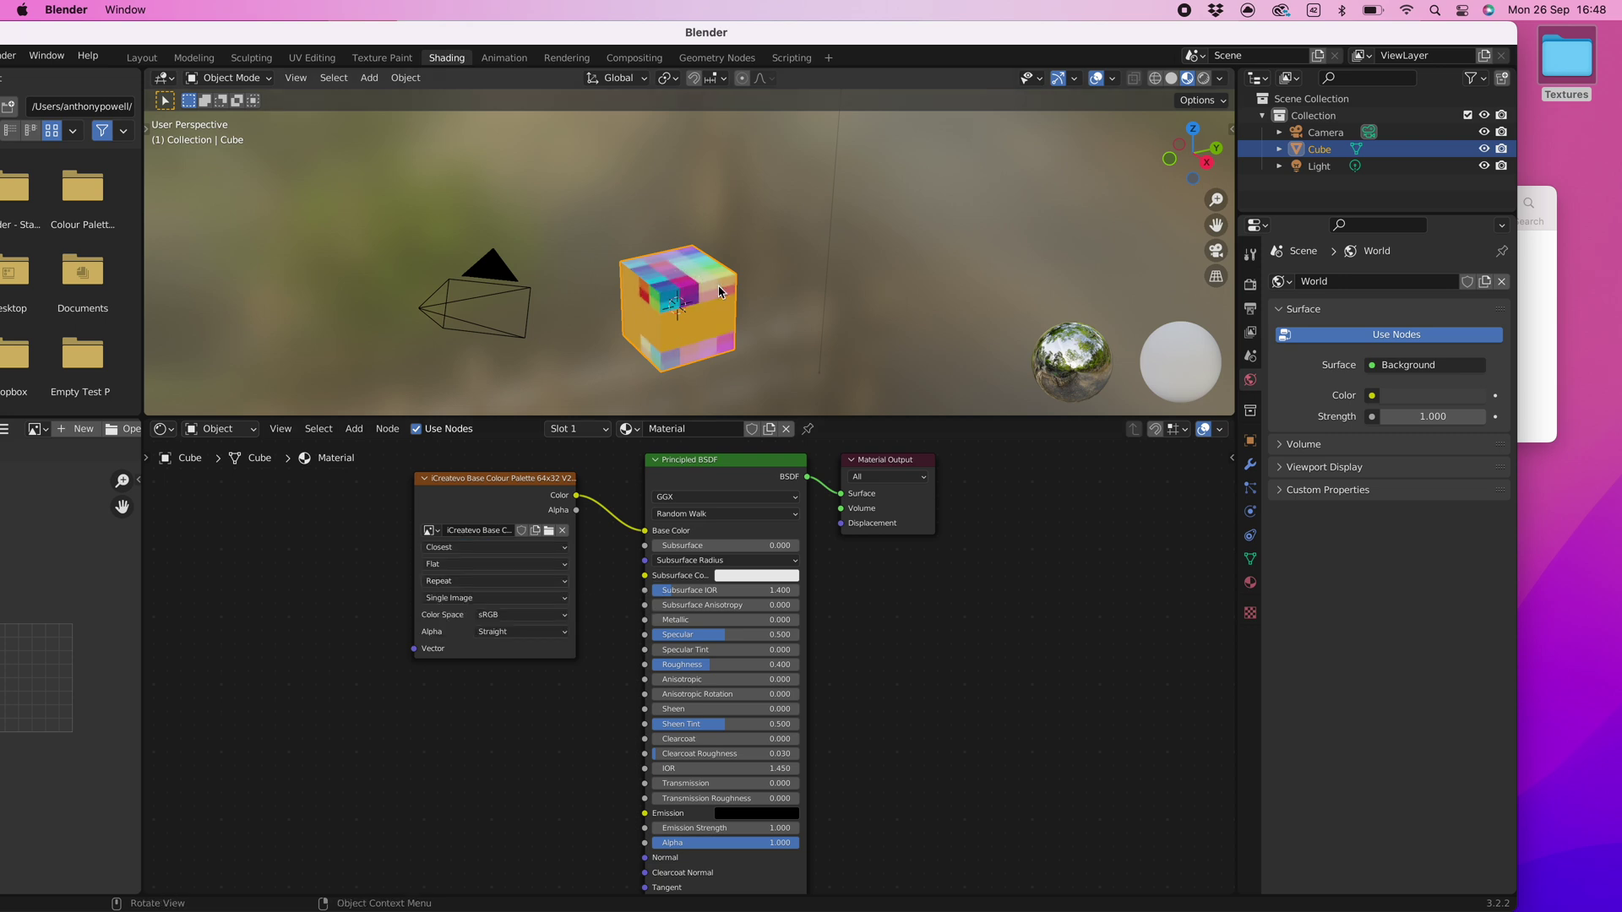
# - Add the Tutorial Emissive palette PNG, link its Color to Emission, and set Closest interpolation
pyautogui.moveTo(504, 492); pyautogui.dragTo(500, 473)
pyautogui.scroll(-2, 797, 673)
pyautogui.scroll(1, 844, 706)
pyautogui.moveTo(844, 707); pyautogui.dragTo(844, 581, button='middle')
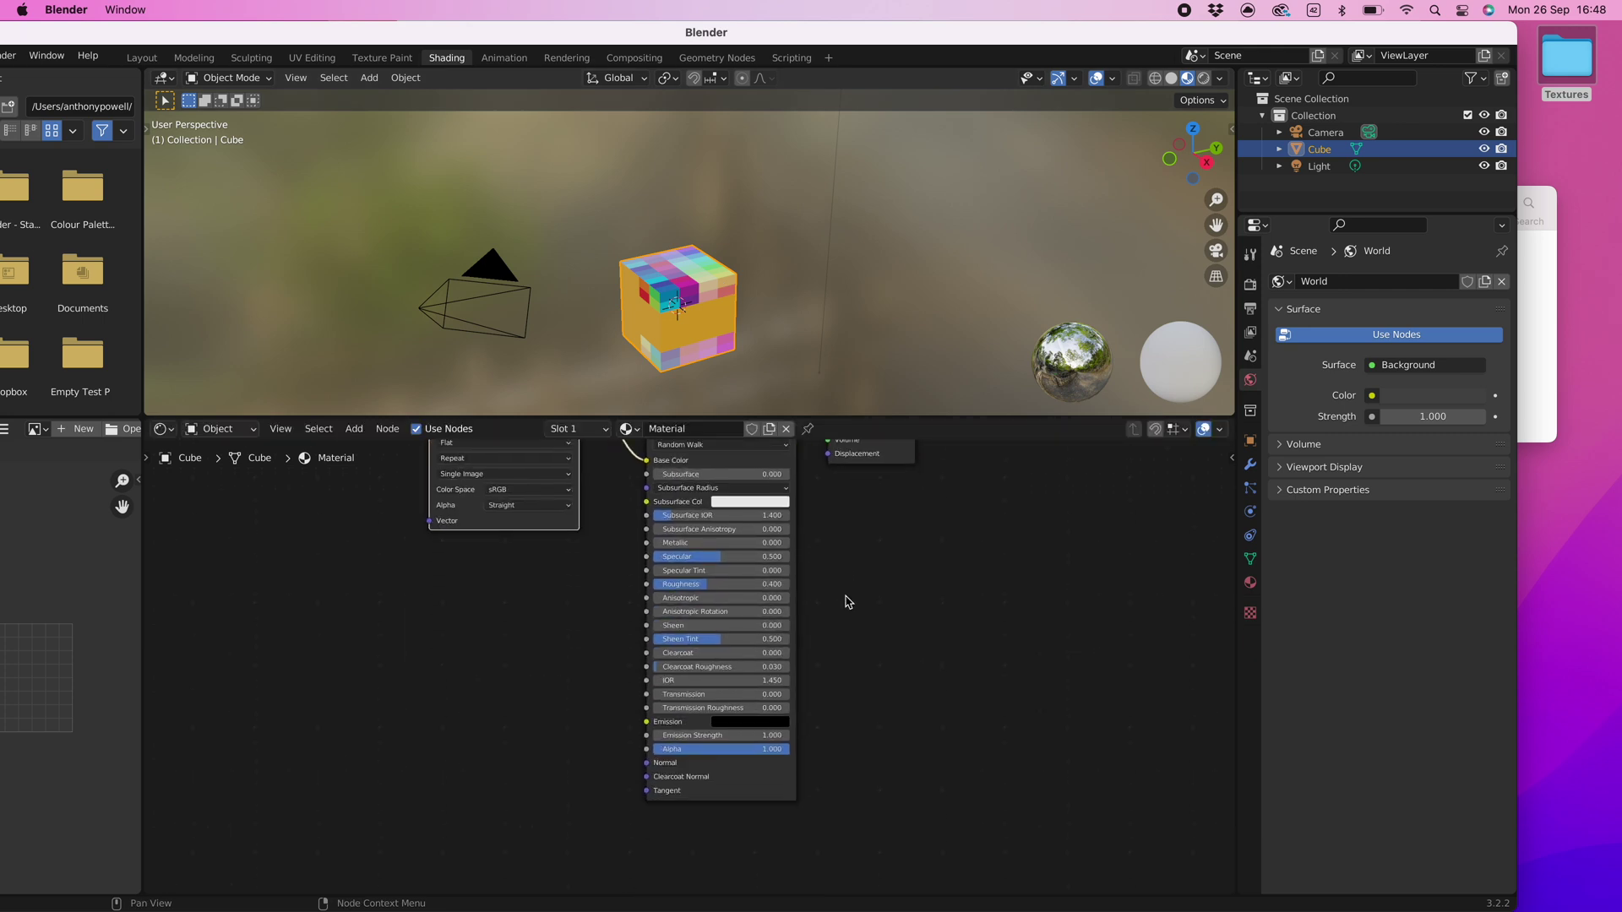
pyautogui.click(1531, 312)
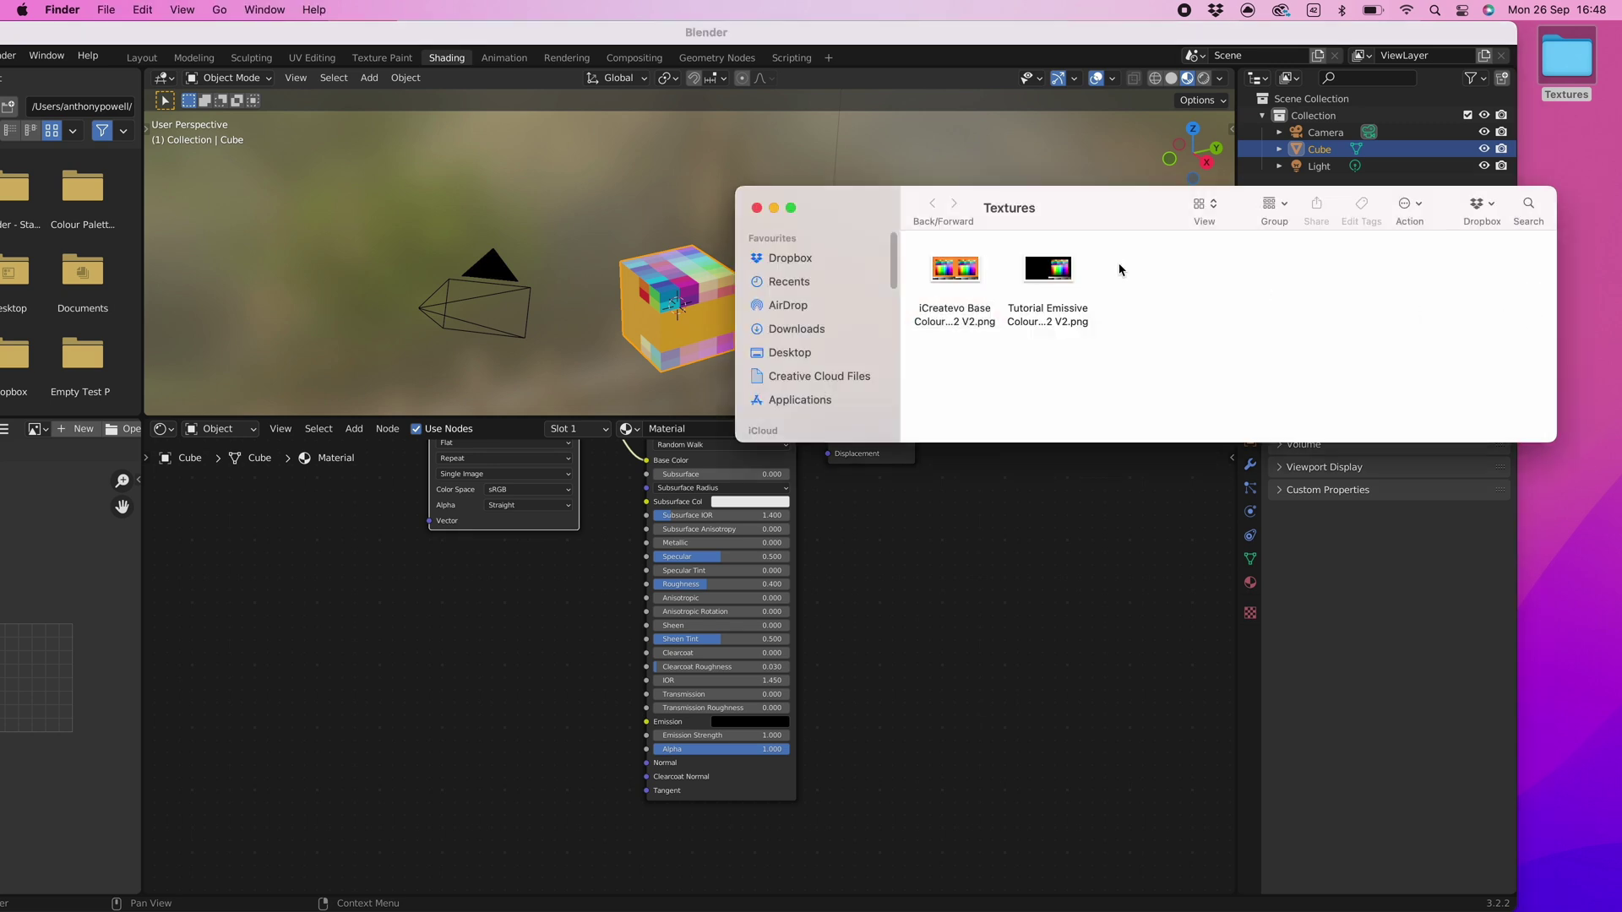
pyautogui.moveTo(1047, 274); pyautogui.dragTo(469, 670)
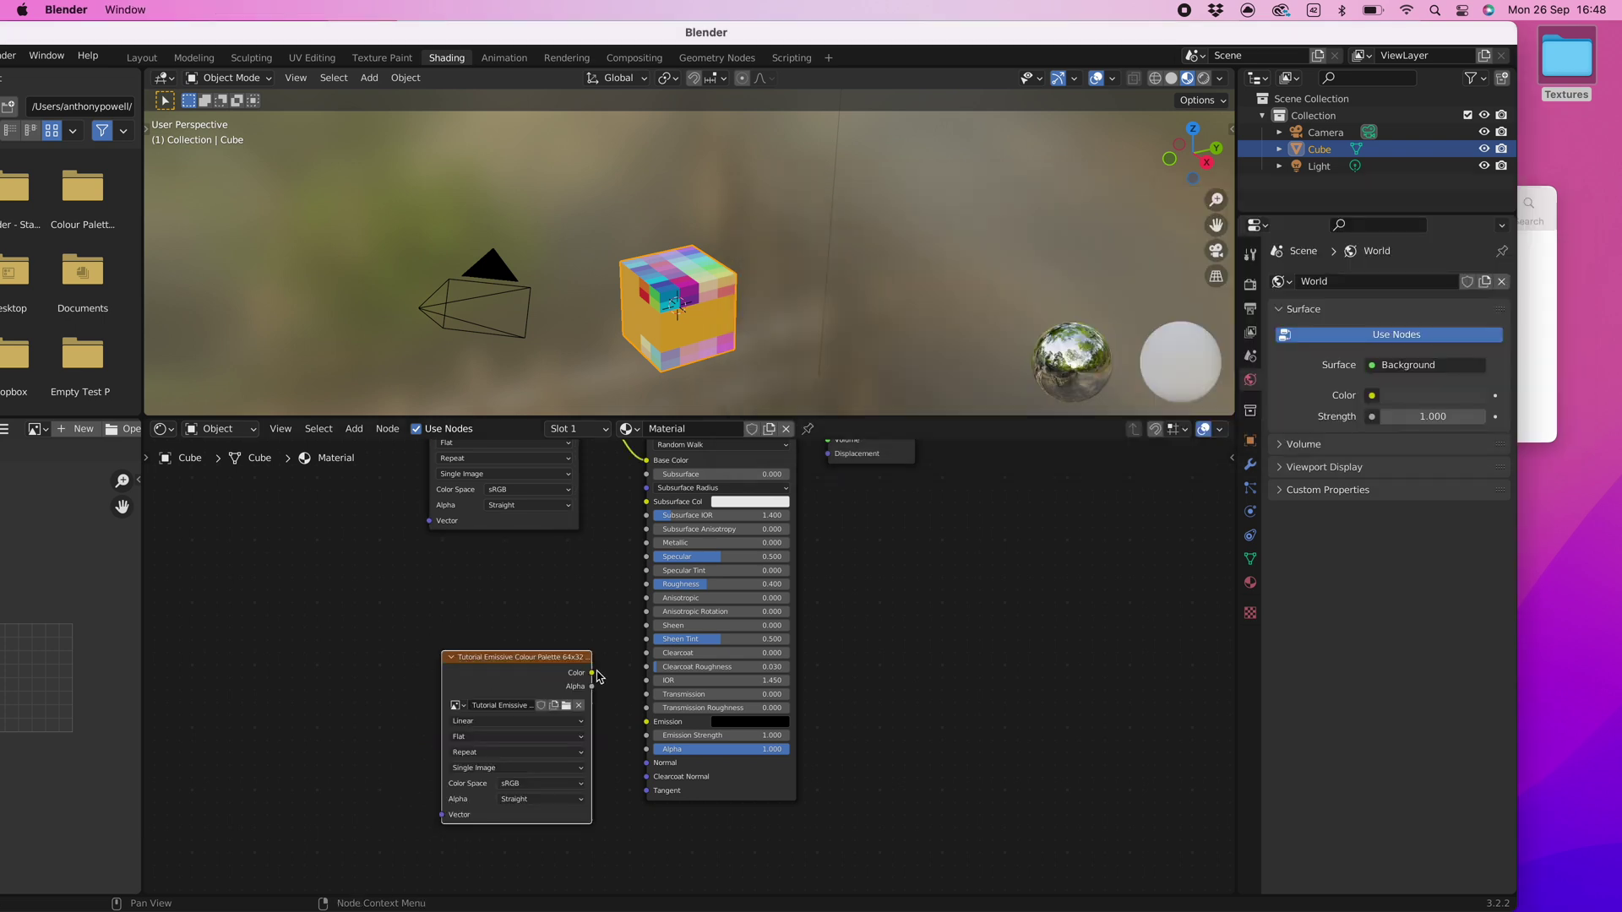
pyautogui.moveTo(595, 676); pyautogui.dragTo(648, 724)
pyautogui.click(489, 722)
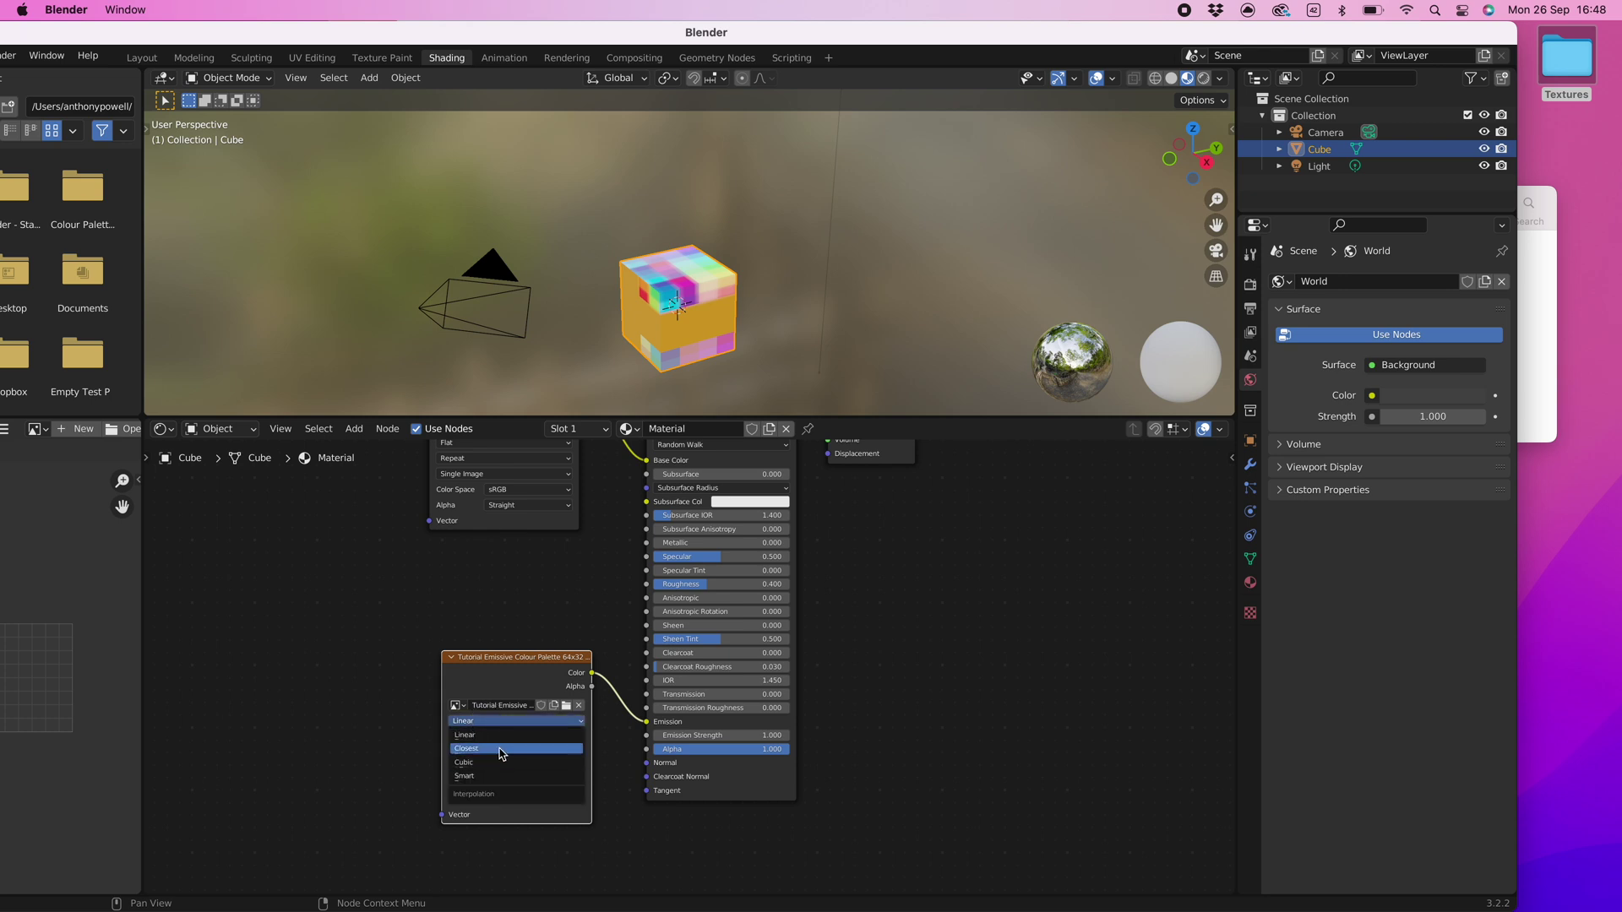
pyautogui.click(499, 750)
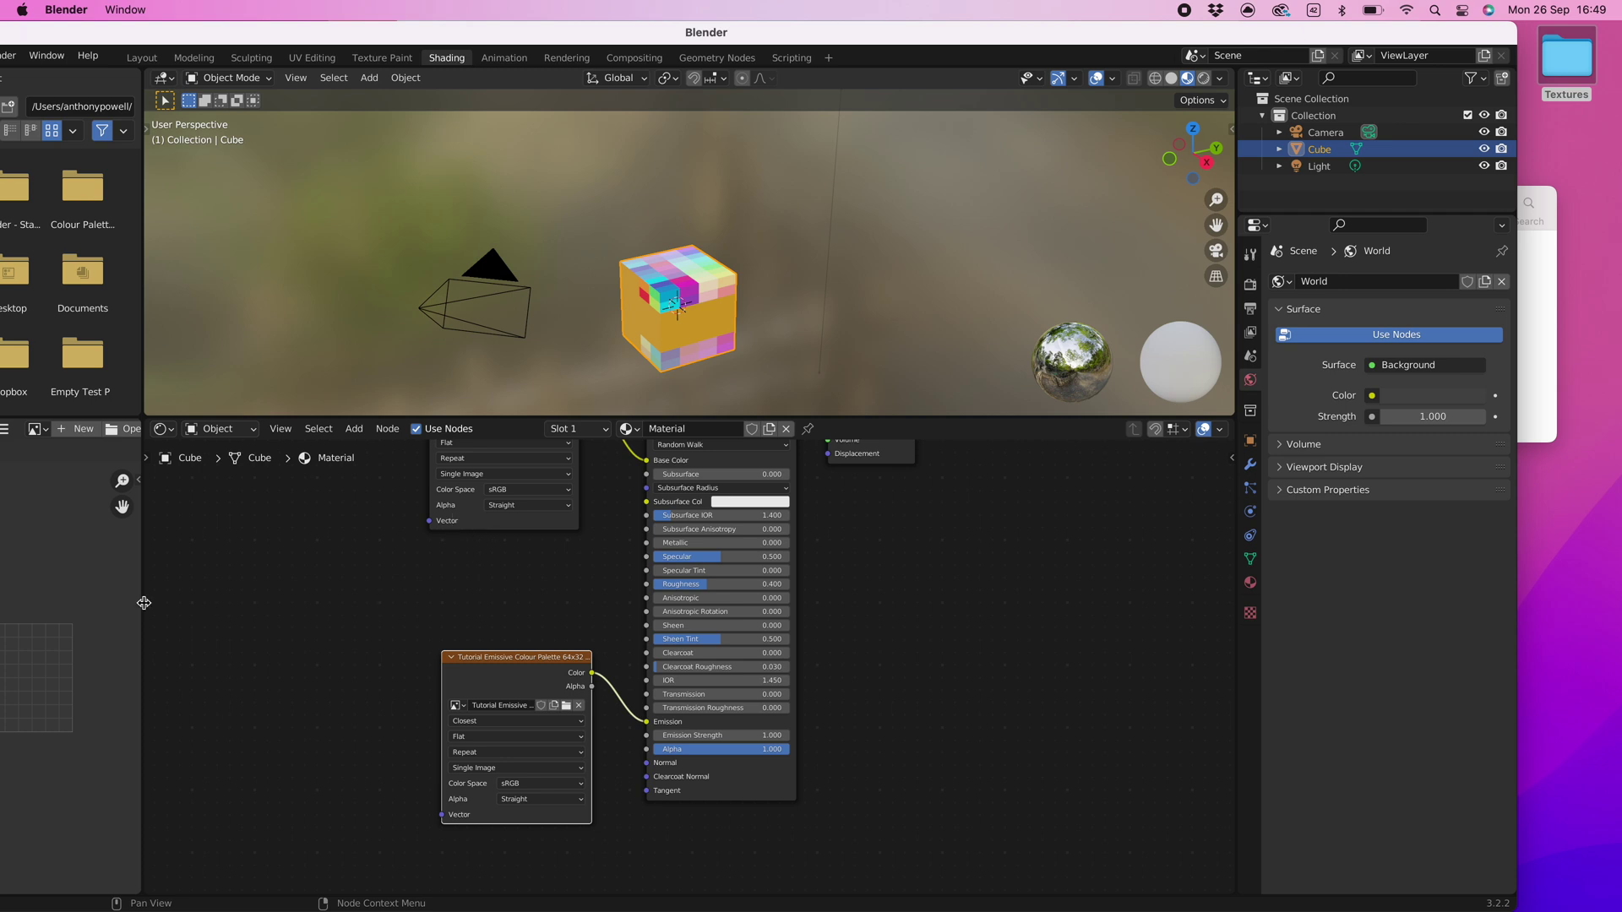
# - Maximize Blender and display the base colour palette 64x32 V2 image in the image editor
pyautogui.moveTo(248, 33); pyautogui.dragTo(352, 32)
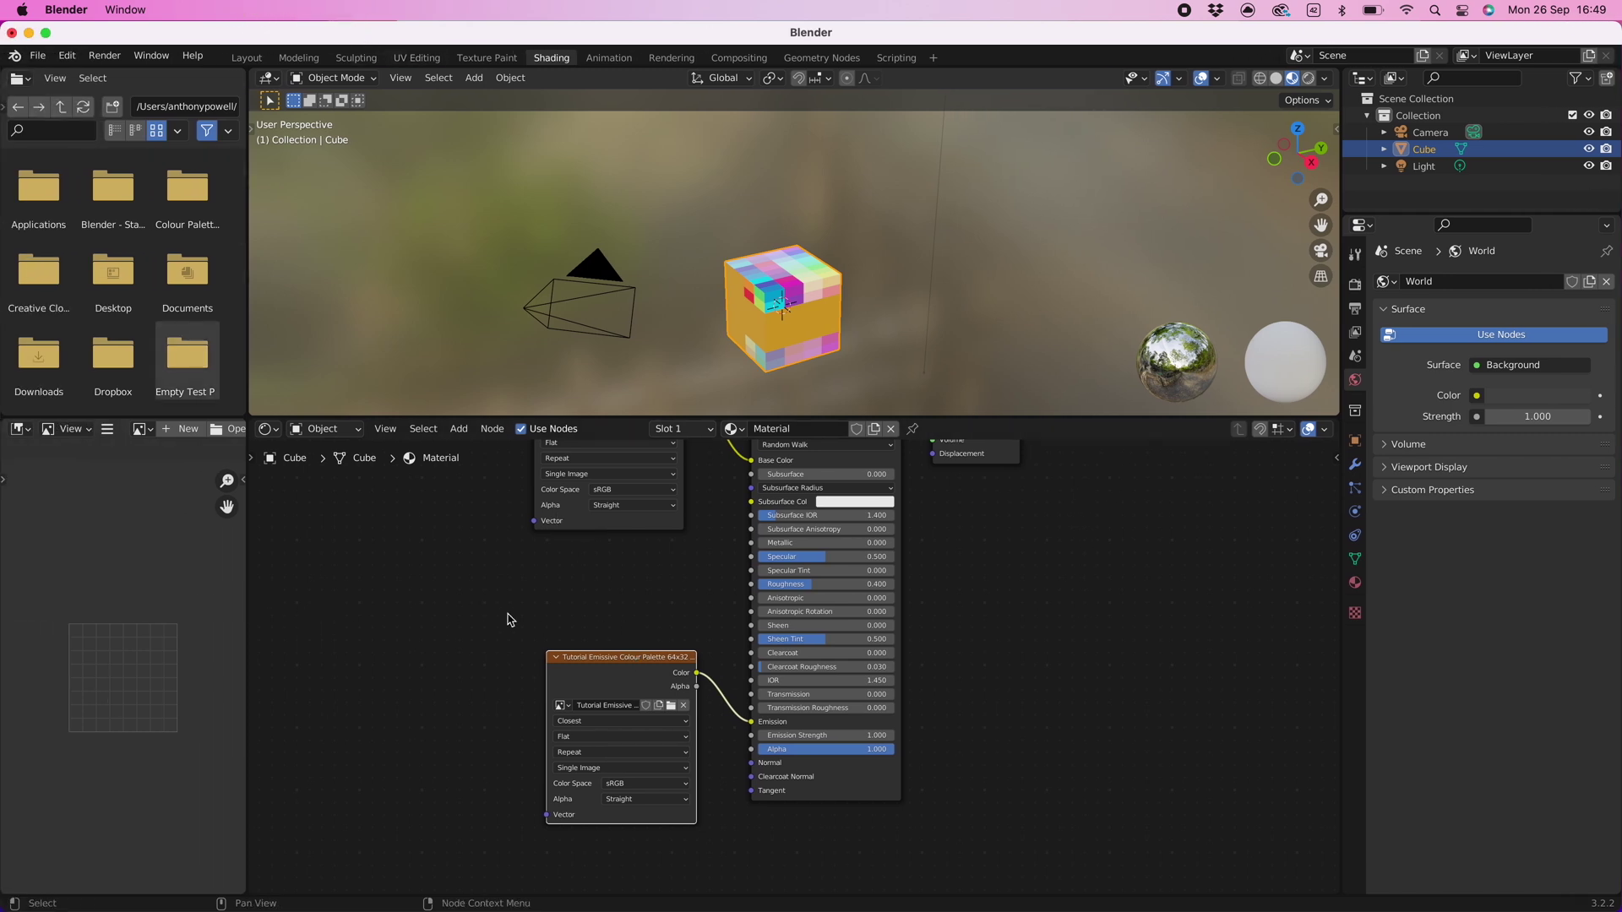
pyautogui.scroll(-2, 495, 615)
pyautogui.moveTo(457, 572); pyautogui.dragTo(456, 640, button='middle')
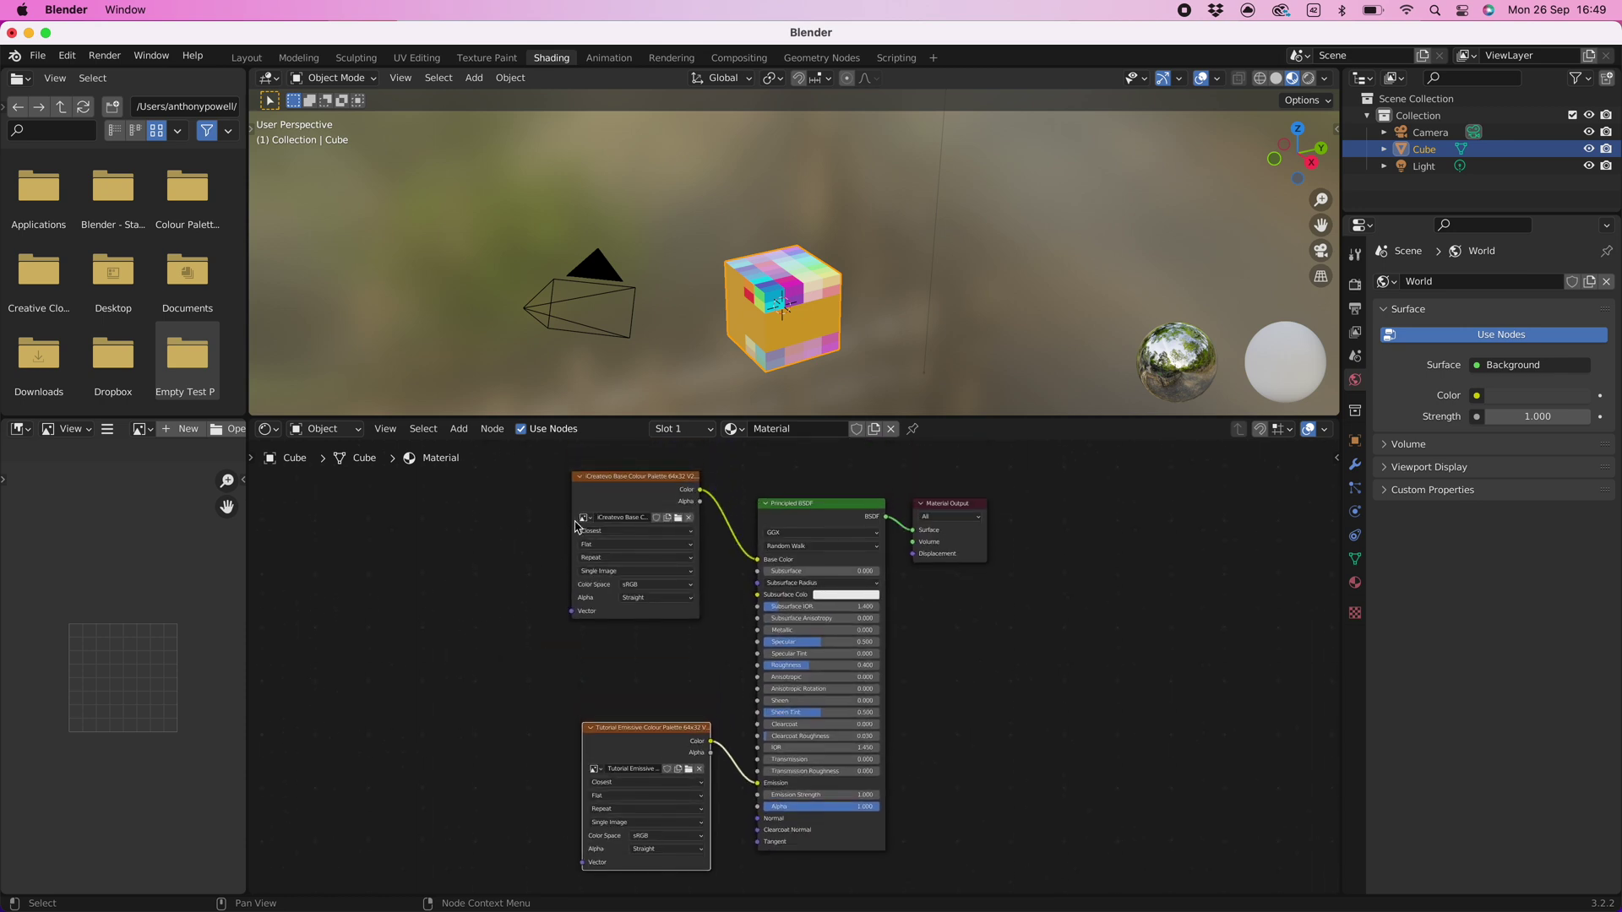
pyautogui.click(615, 499)
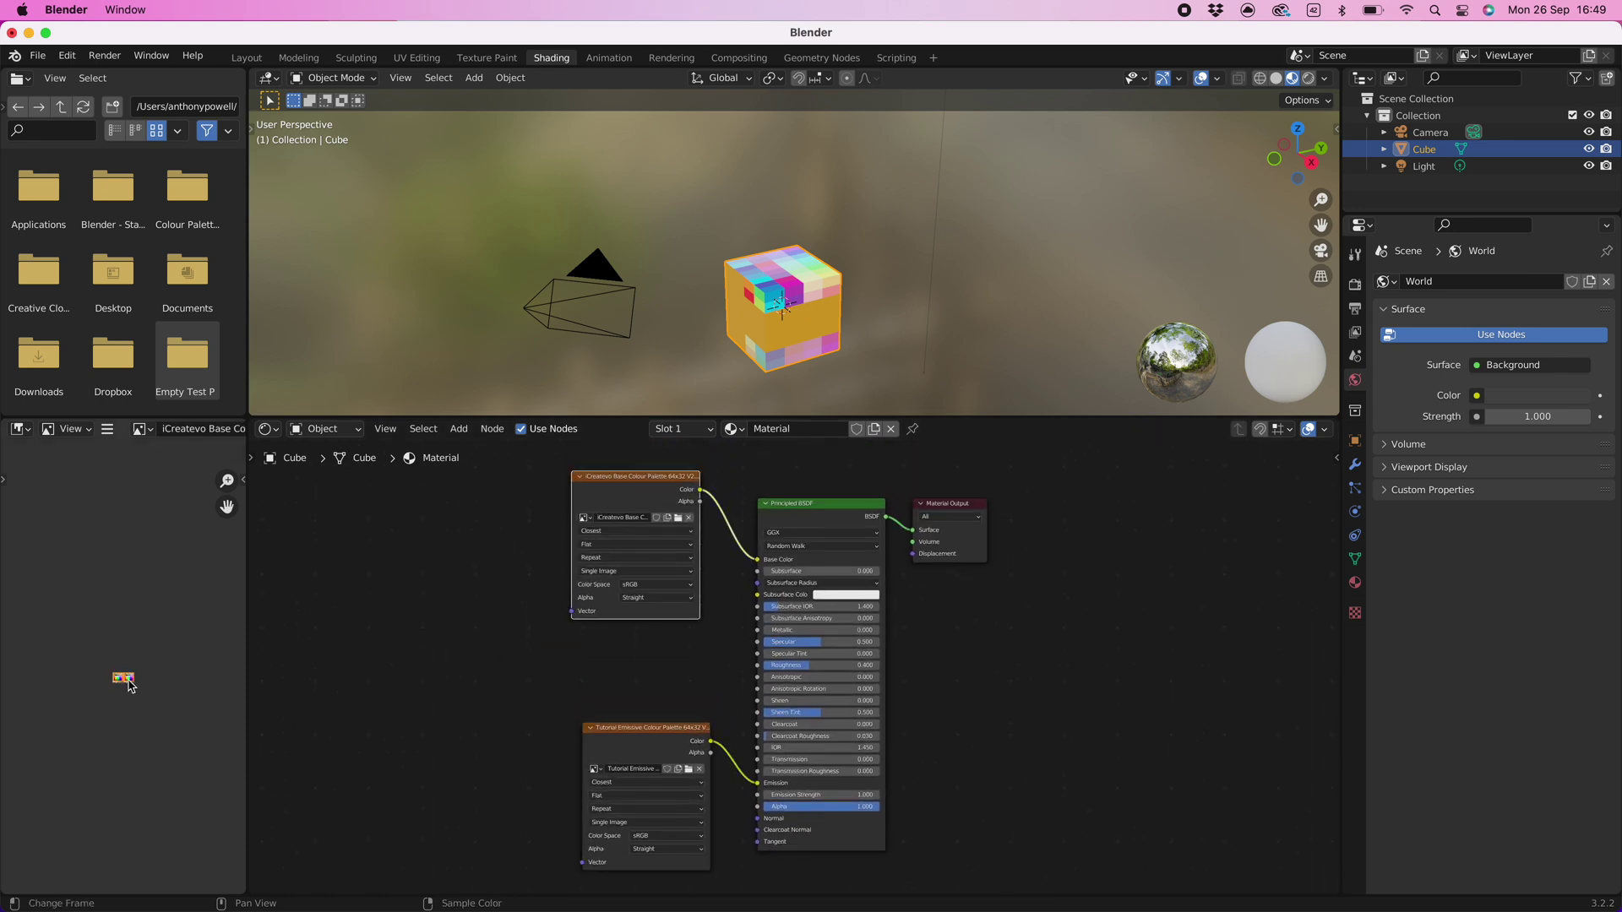
# - Centre the palette image and widen the image editor and file browser panels
pyautogui.scroll(9, 128, 683)
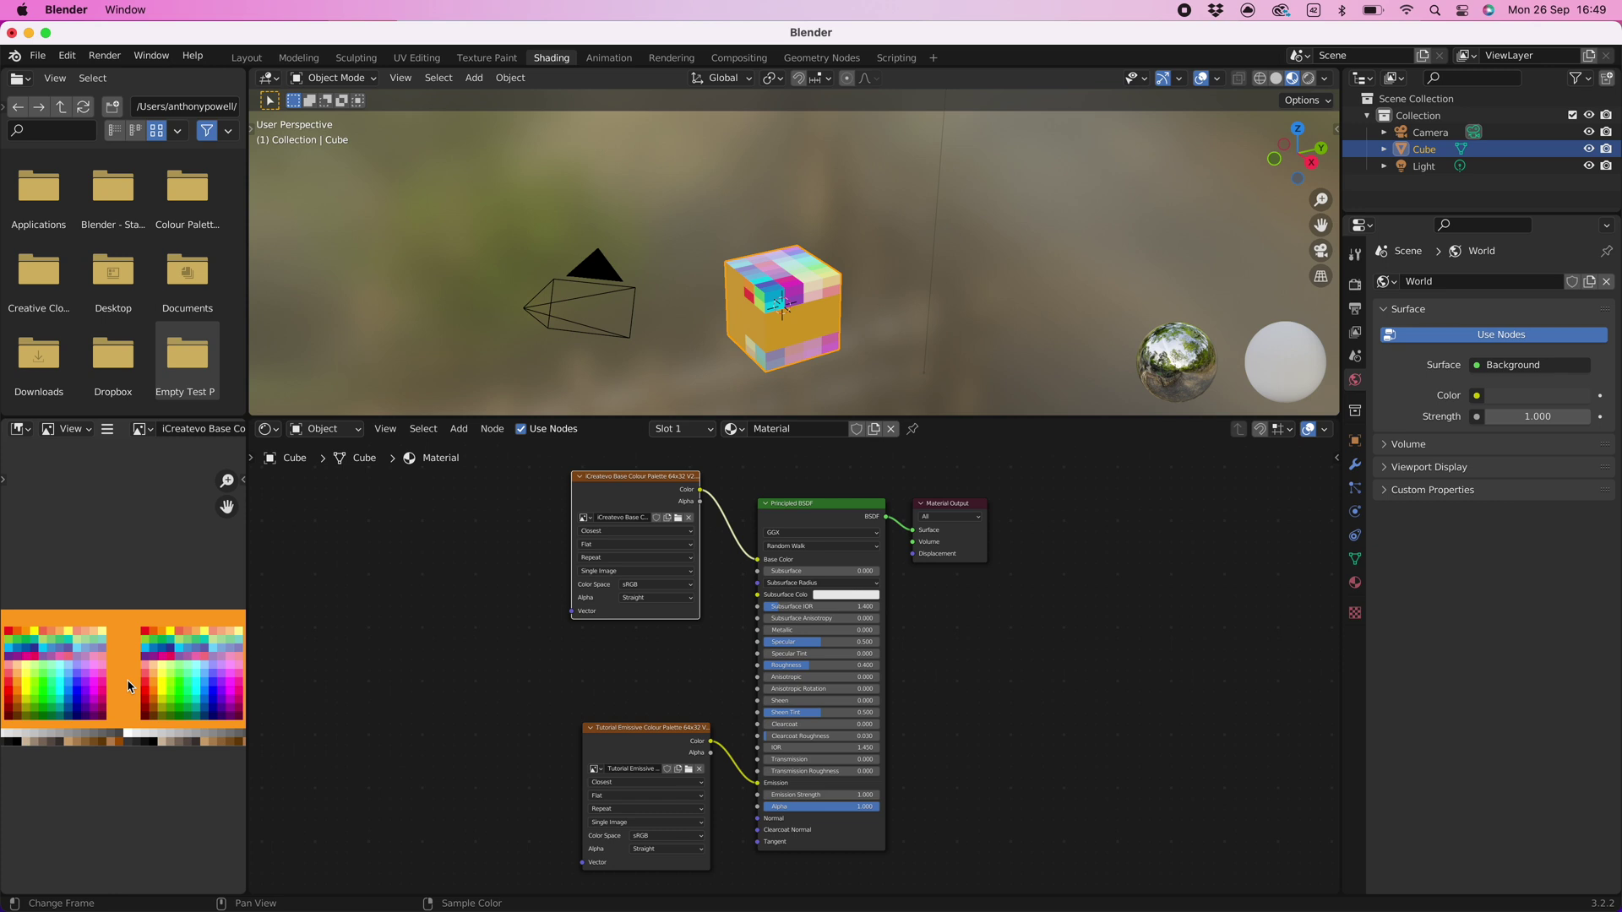
pyautogui.scroll(4, 126, 679)
pyautogui.scroll(-2, 126, 679)
pyautogui.moveTo(127, 680); pyautogui.dragTo(193, 656, button='middle')
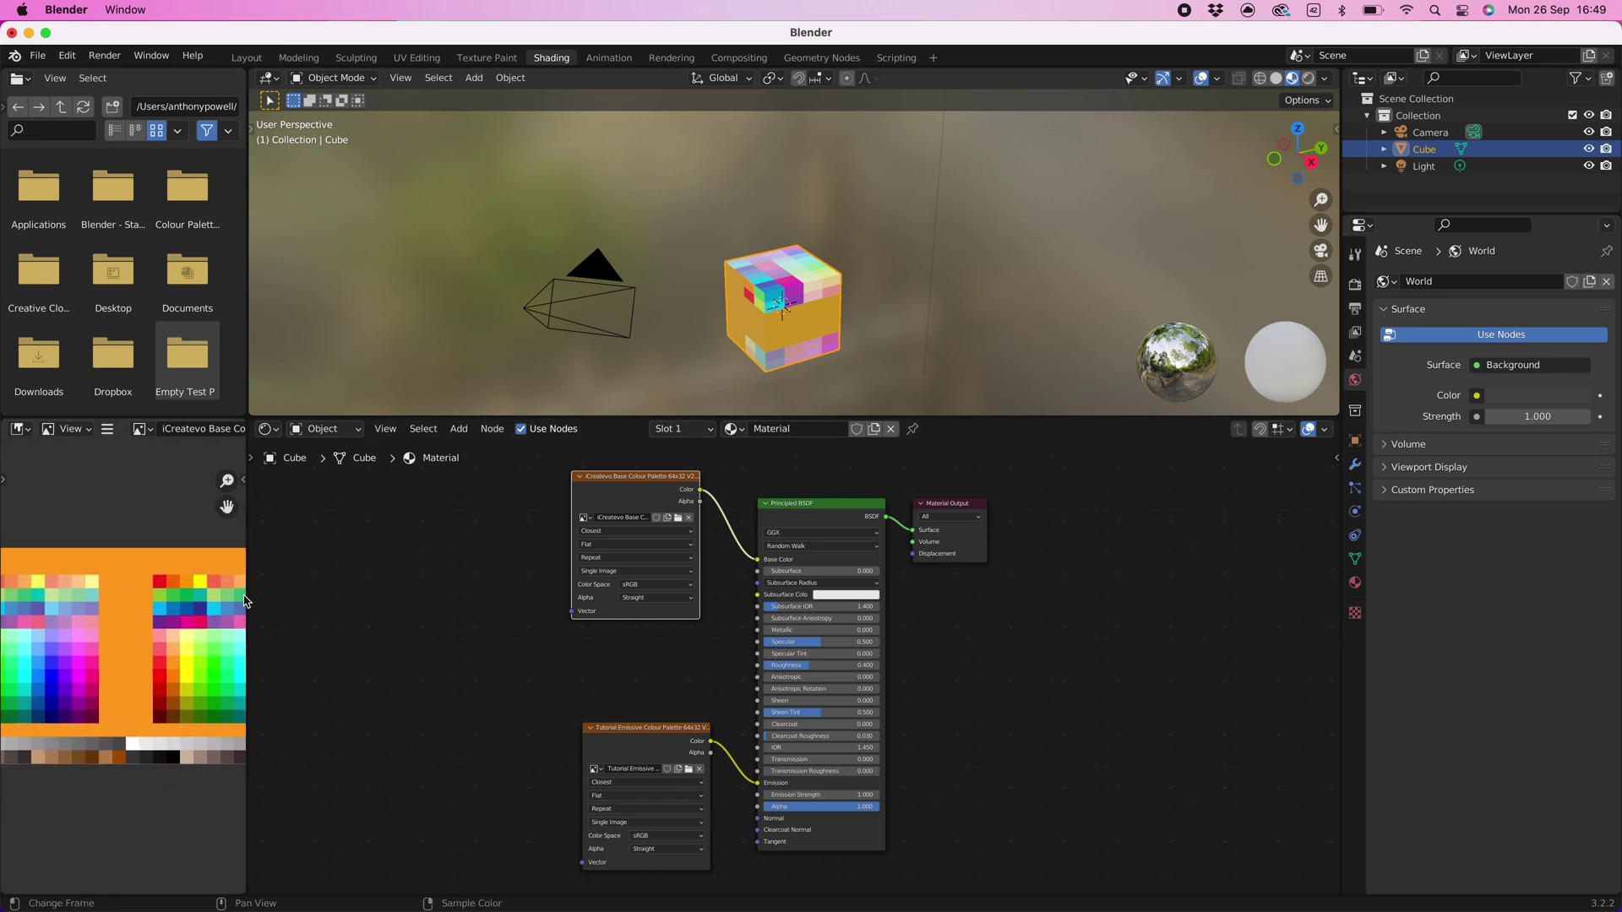
pyautogui.moveTo(247, 594); pyautogui.dragTo(279, 596)
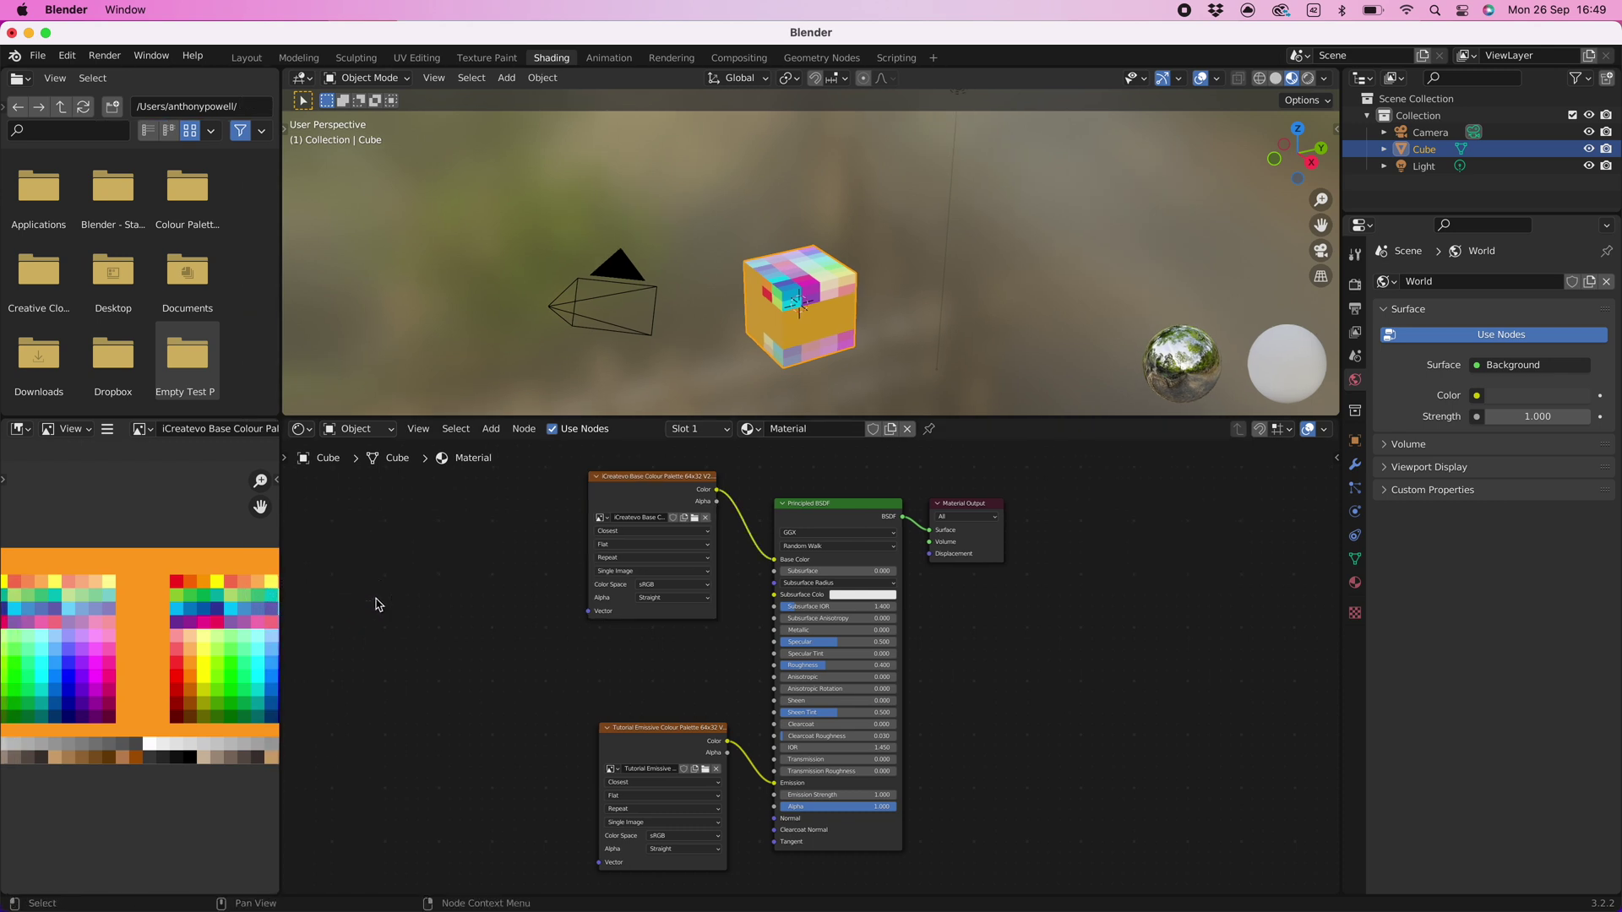
pyautogui.moveTo(281, 440); pyautogui.dragTo(365, 449)
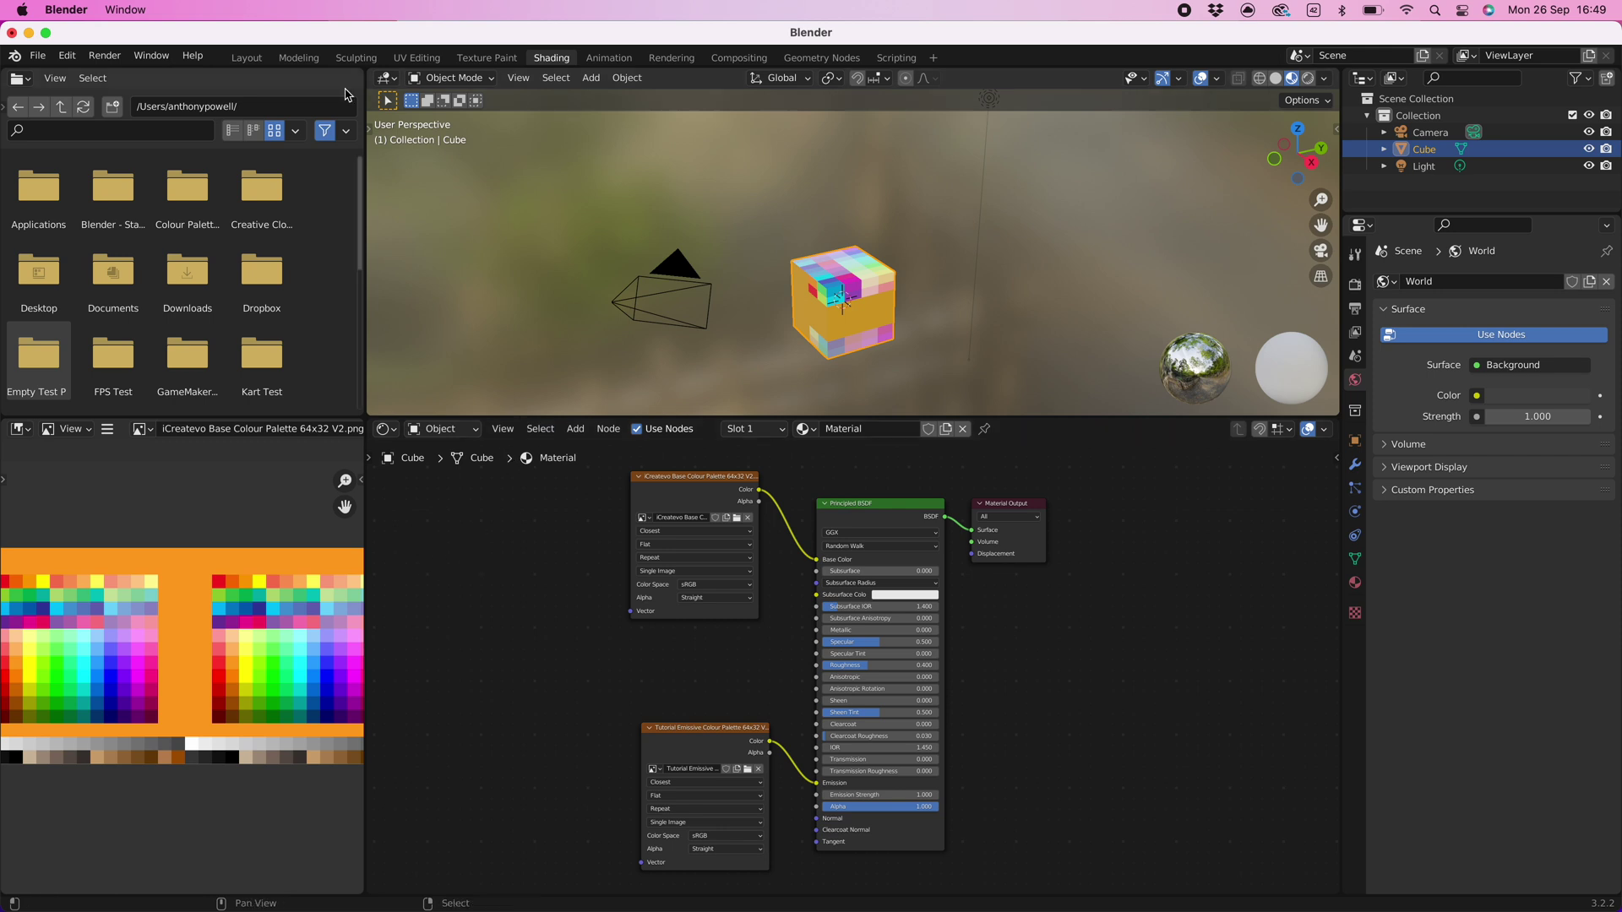
# - Set the Layout viewport to Material Preview, then open the UV Editing workspace
pyautogui.click(246, 59)
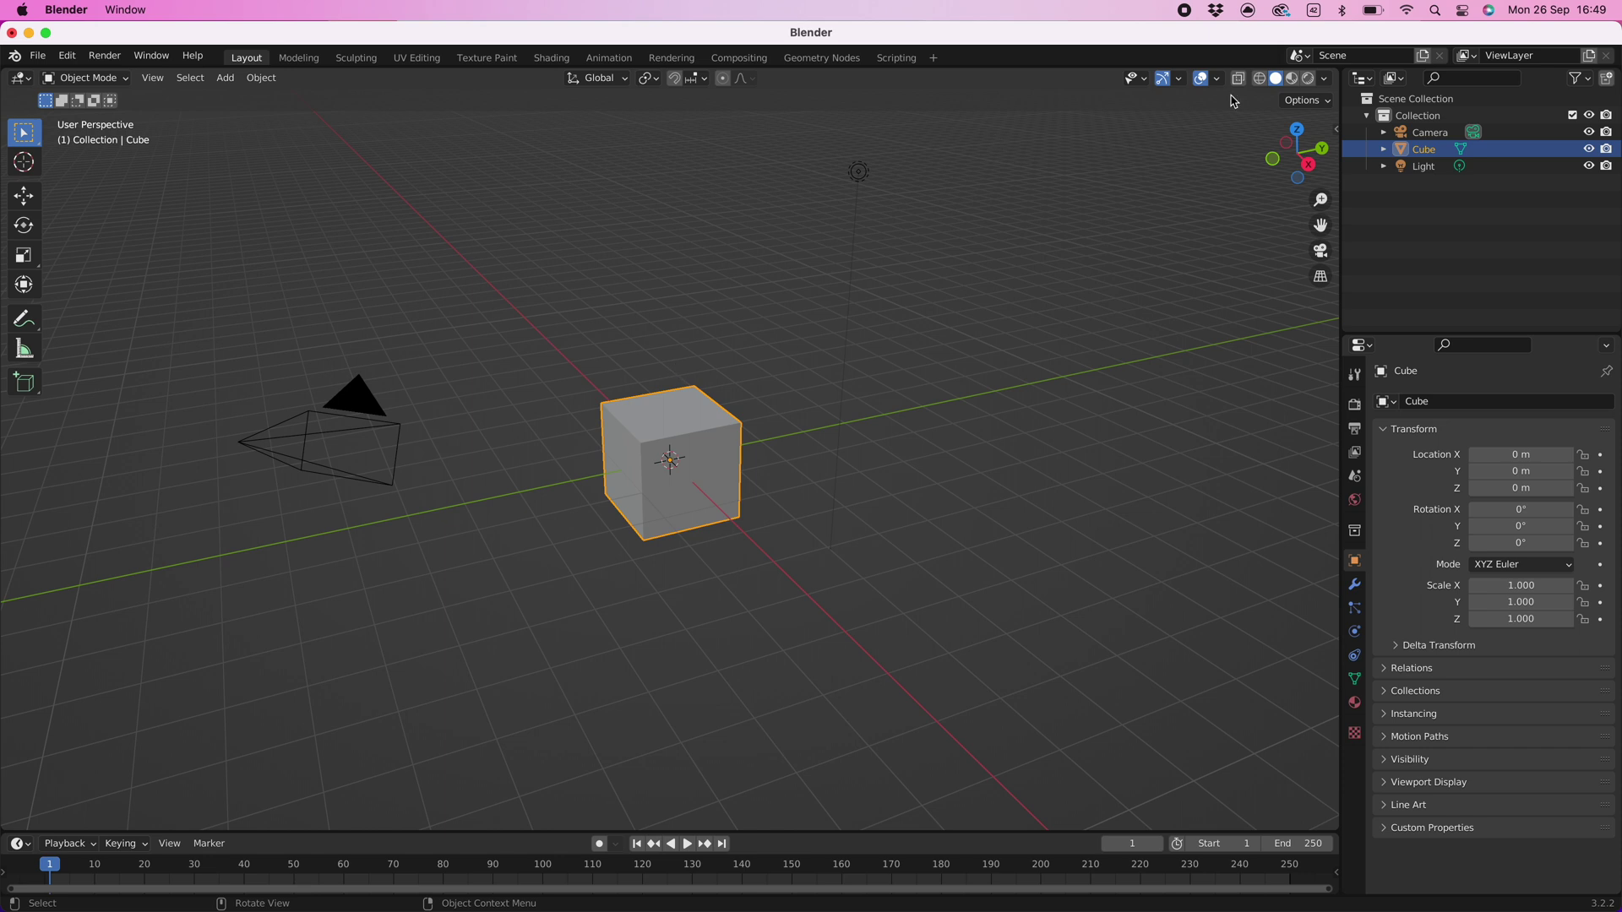
pyautogui.click(1295, 83)
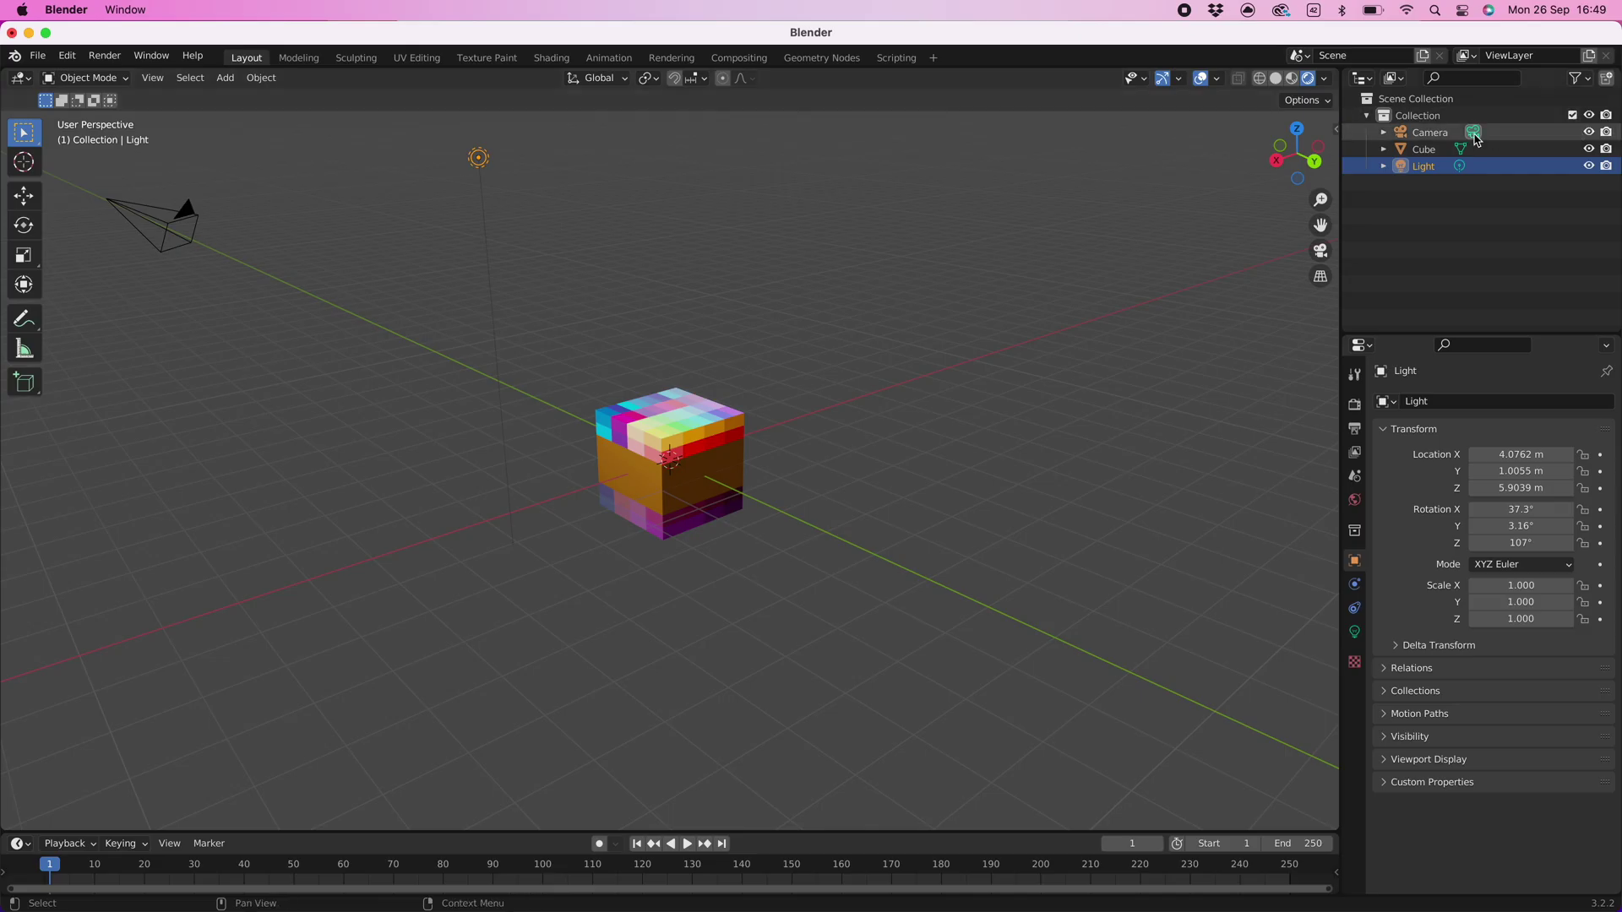
pyautogui.click(417, 58)
# - Select the cube in the Shading workspace to check its material nodes
pyautogui.moveTo(928, 446); pyautogui.dragTo(863, 442, button='middle')
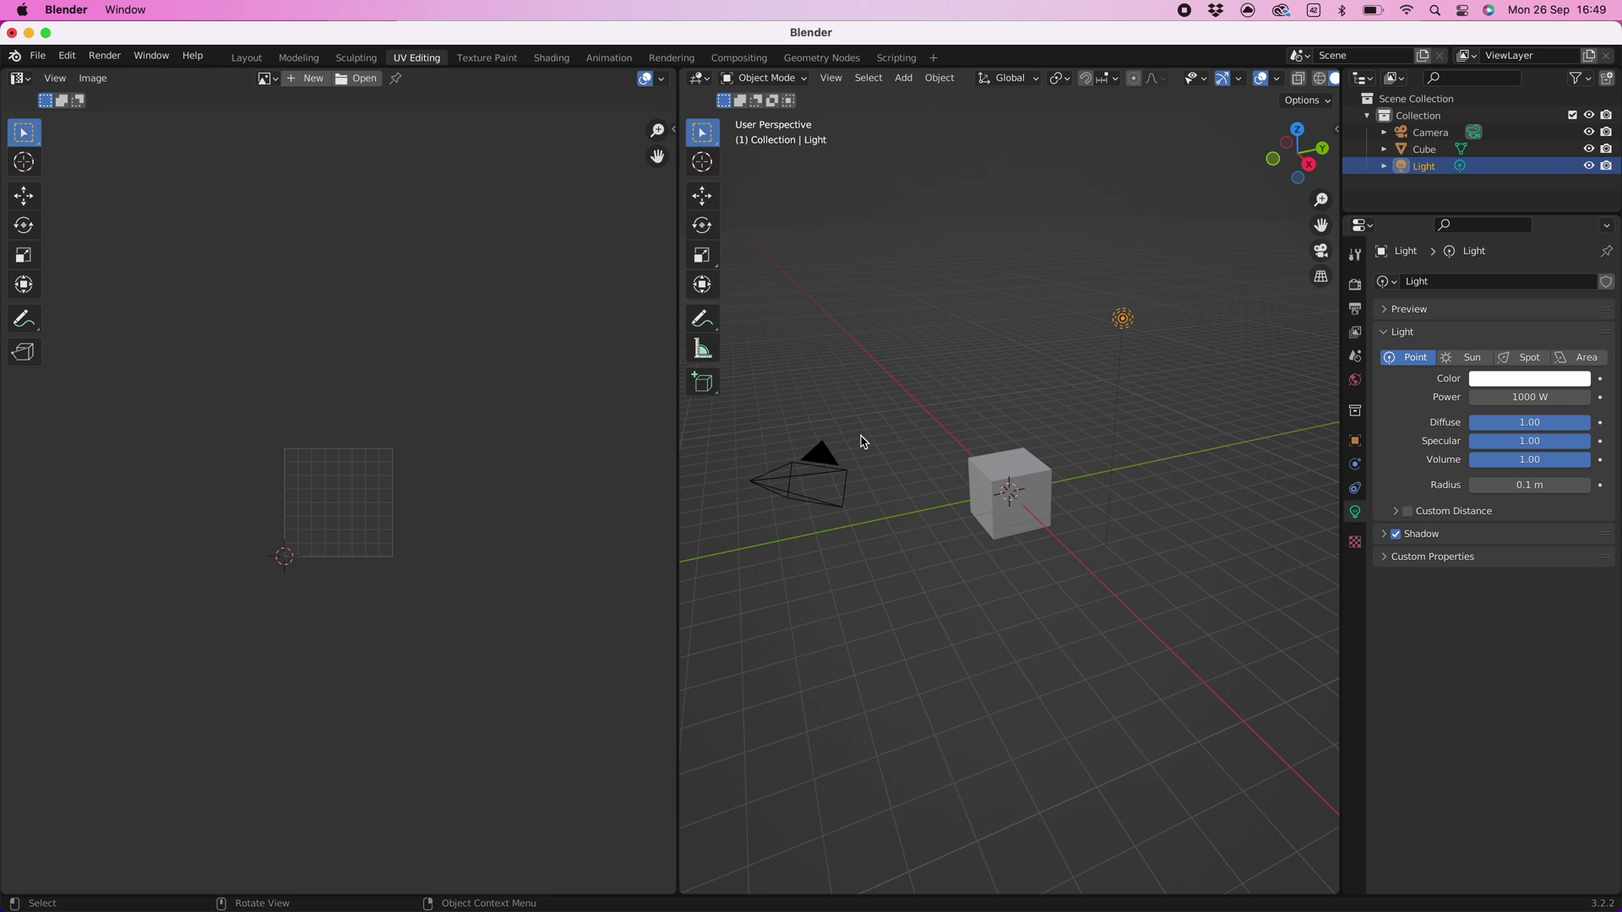
pyautogui.click(552, 58)
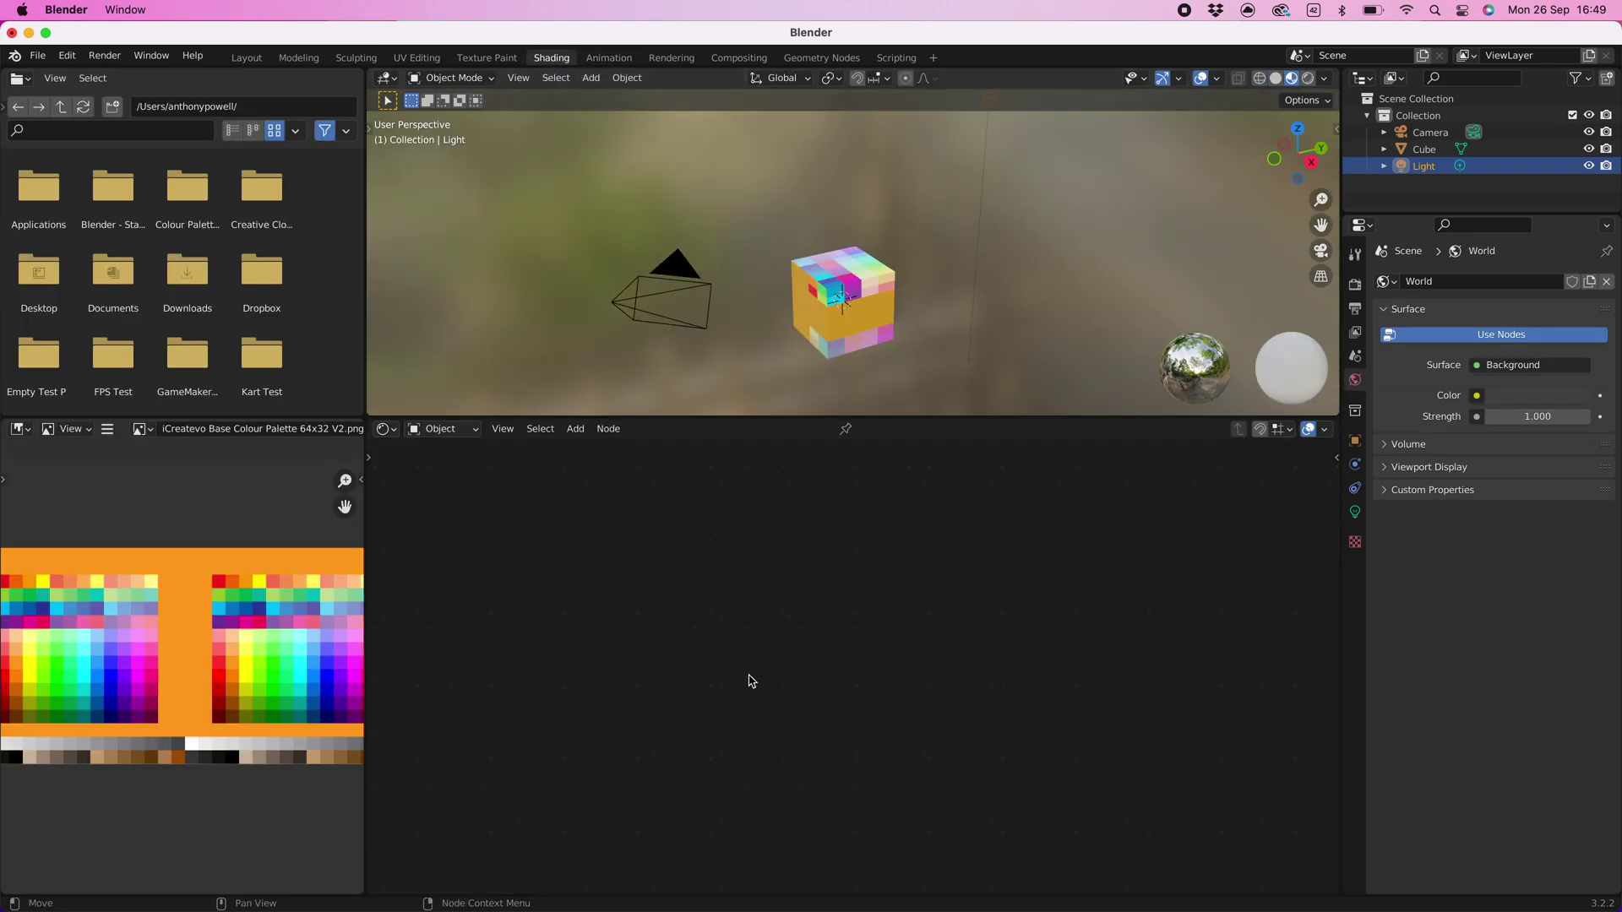
pyautogui.click(850, 279)
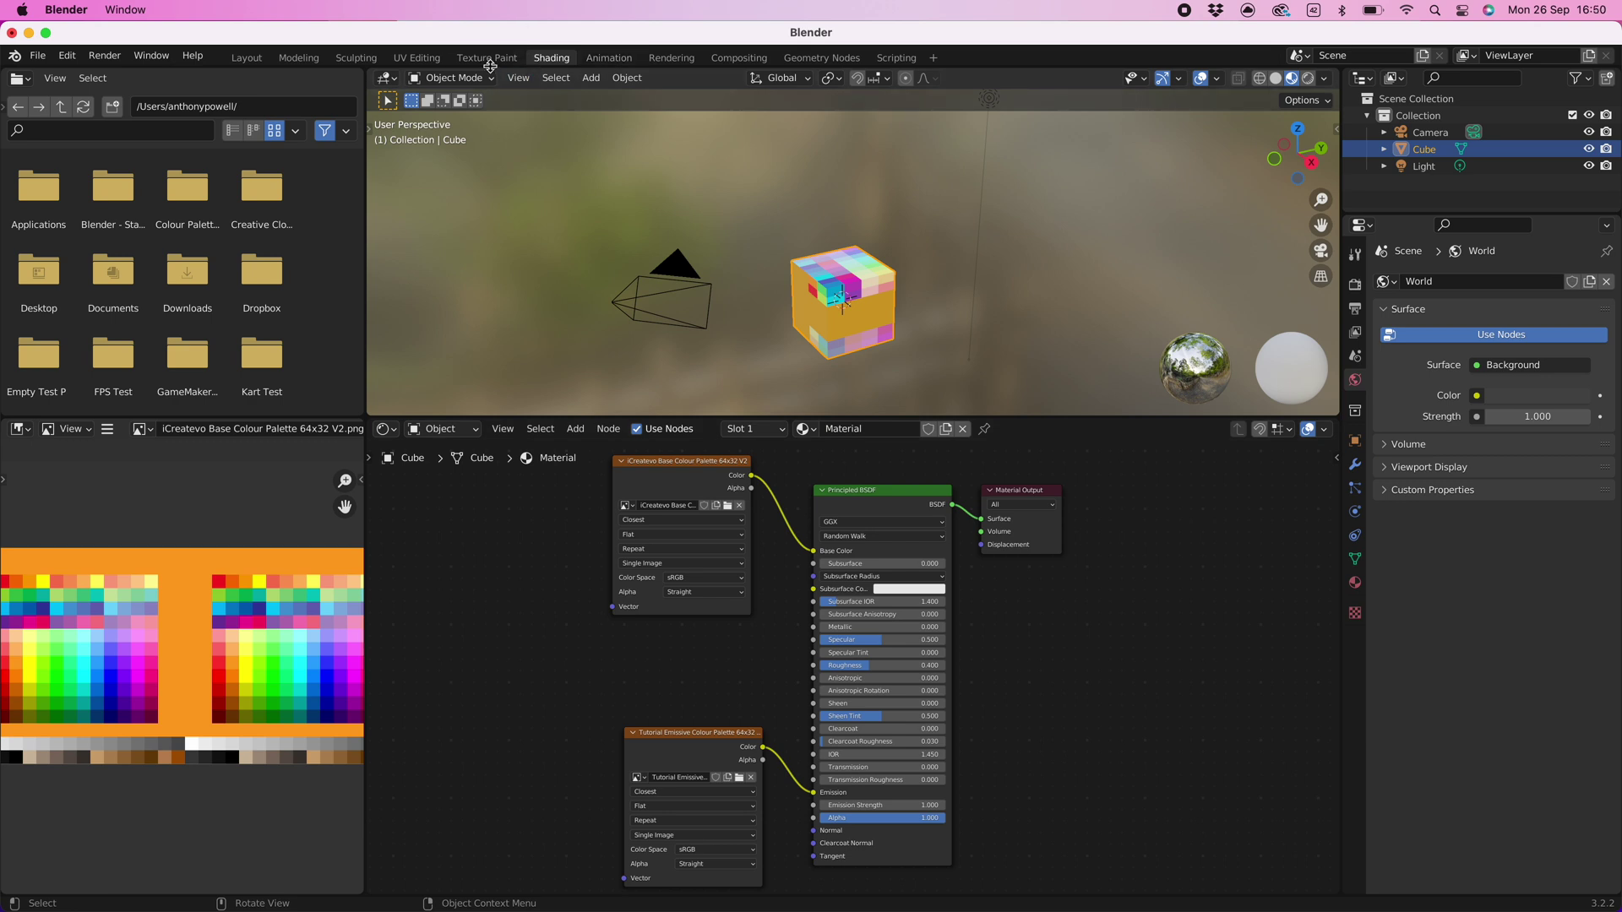
# - Return to UV Editing in Edit Mode and show the cube in Material Preview
pyautogui.click(435, 61)
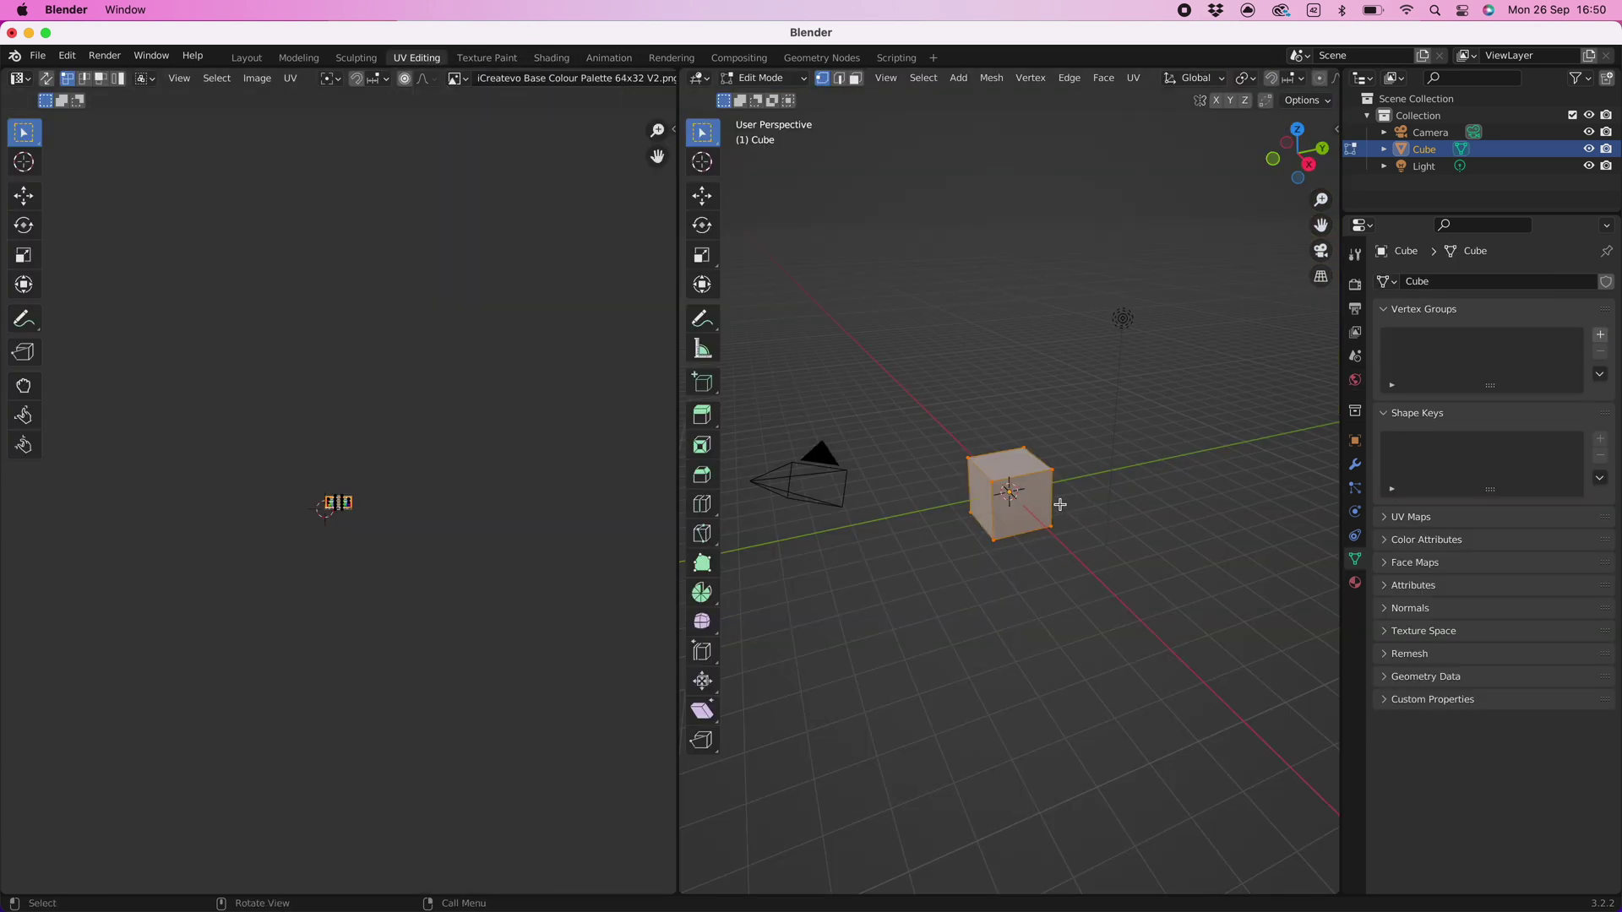
pyautogui.click(1033, 488)
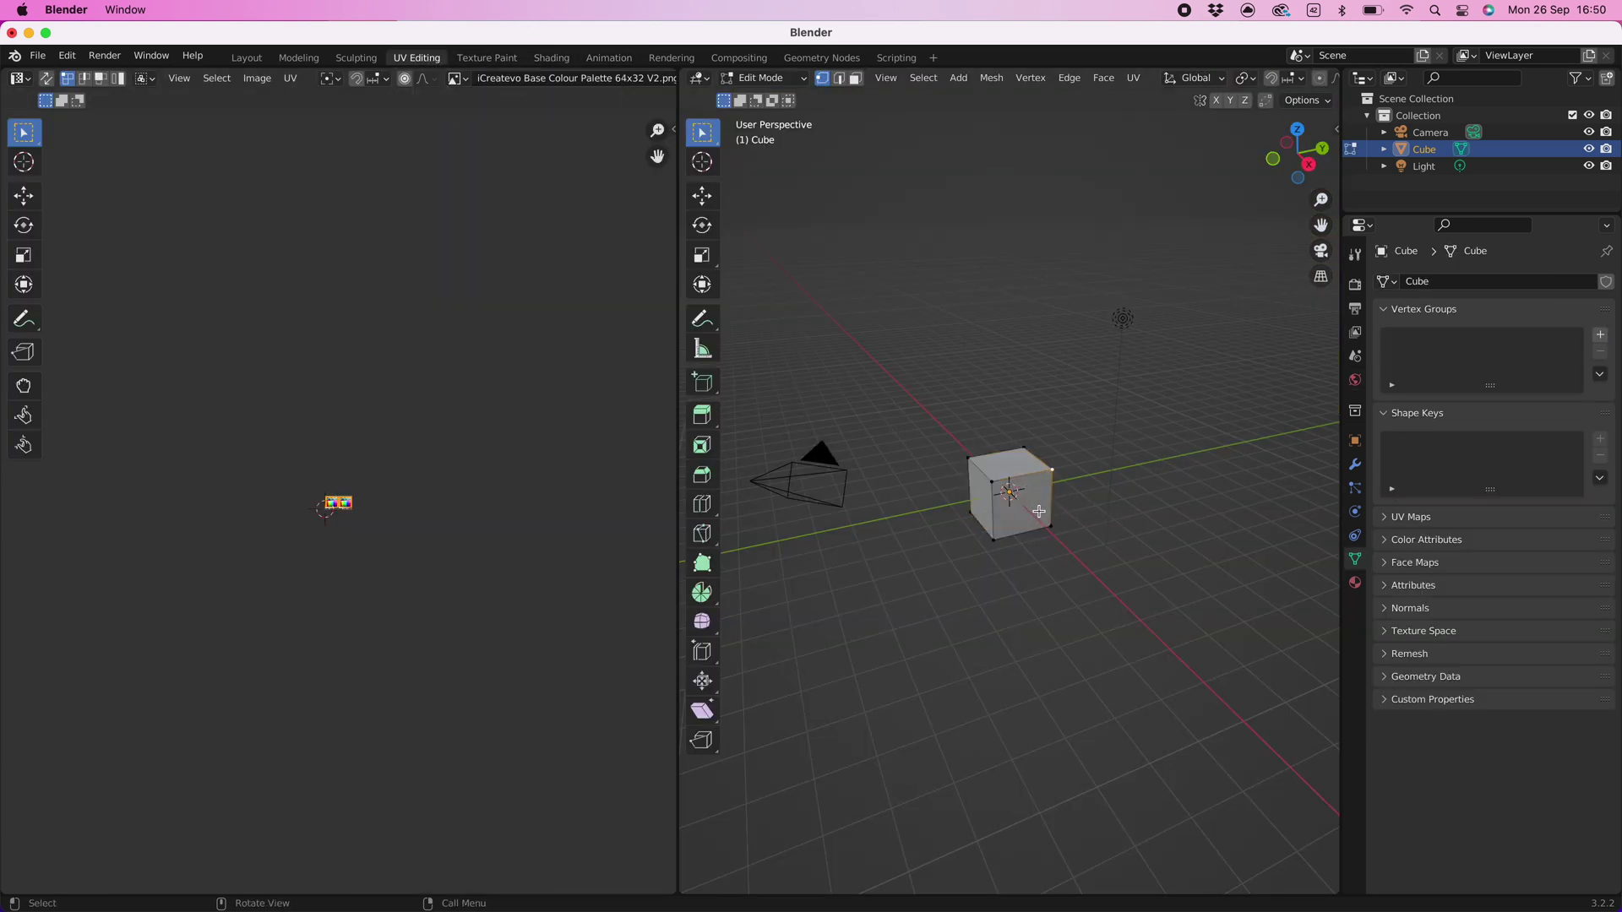
pyautogui.hscroll(6, 1197, 80)
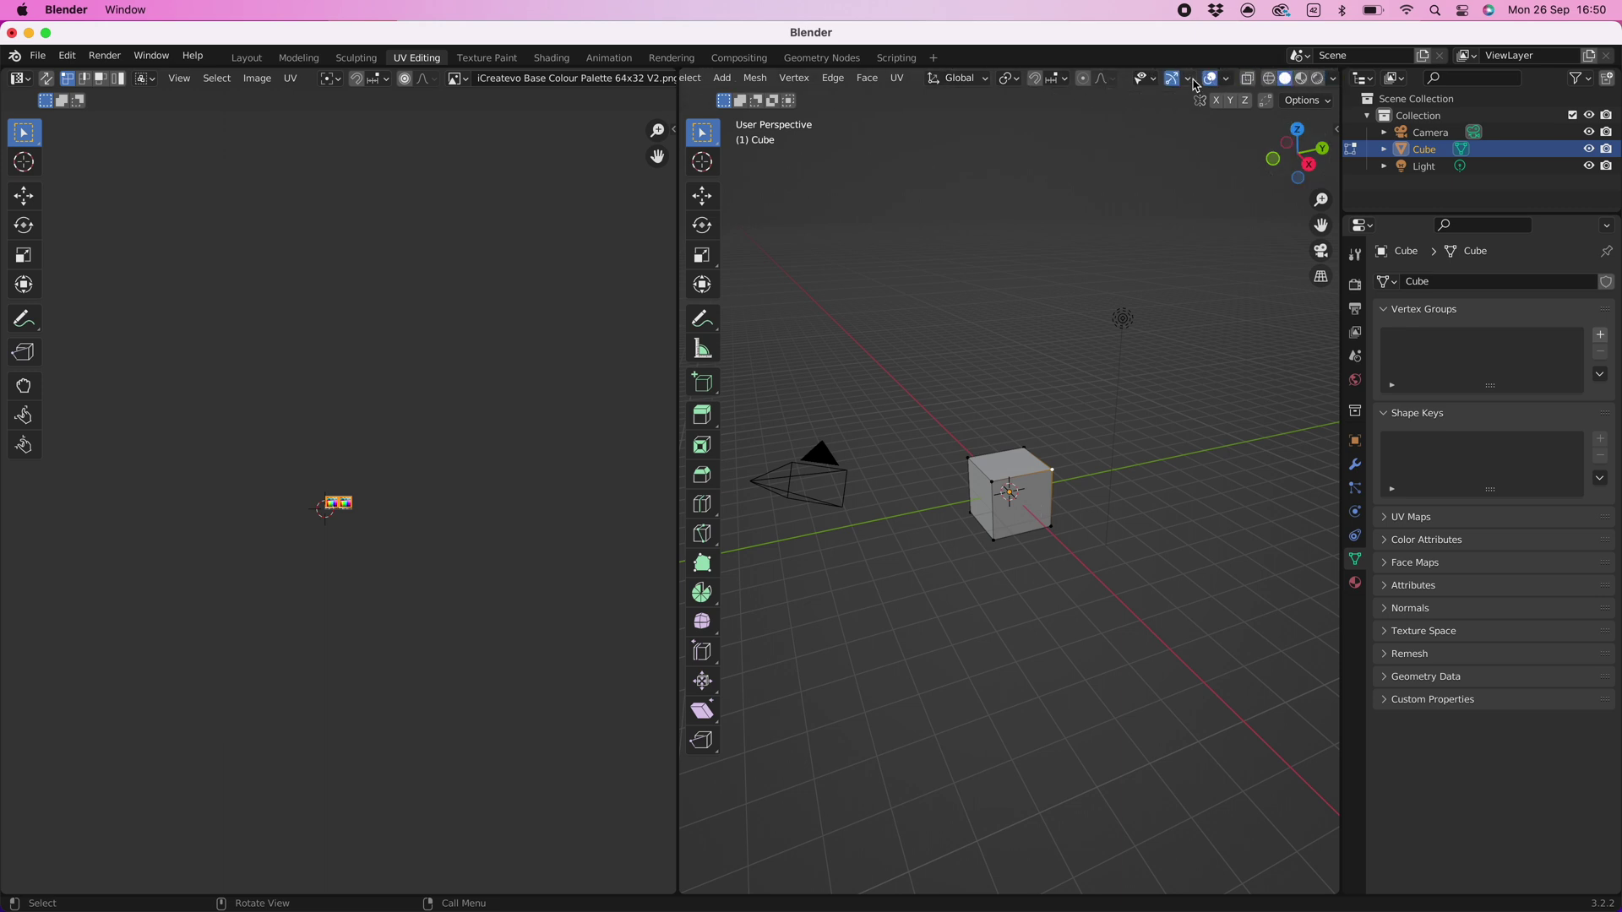
pyautogui.click(1298, 84)
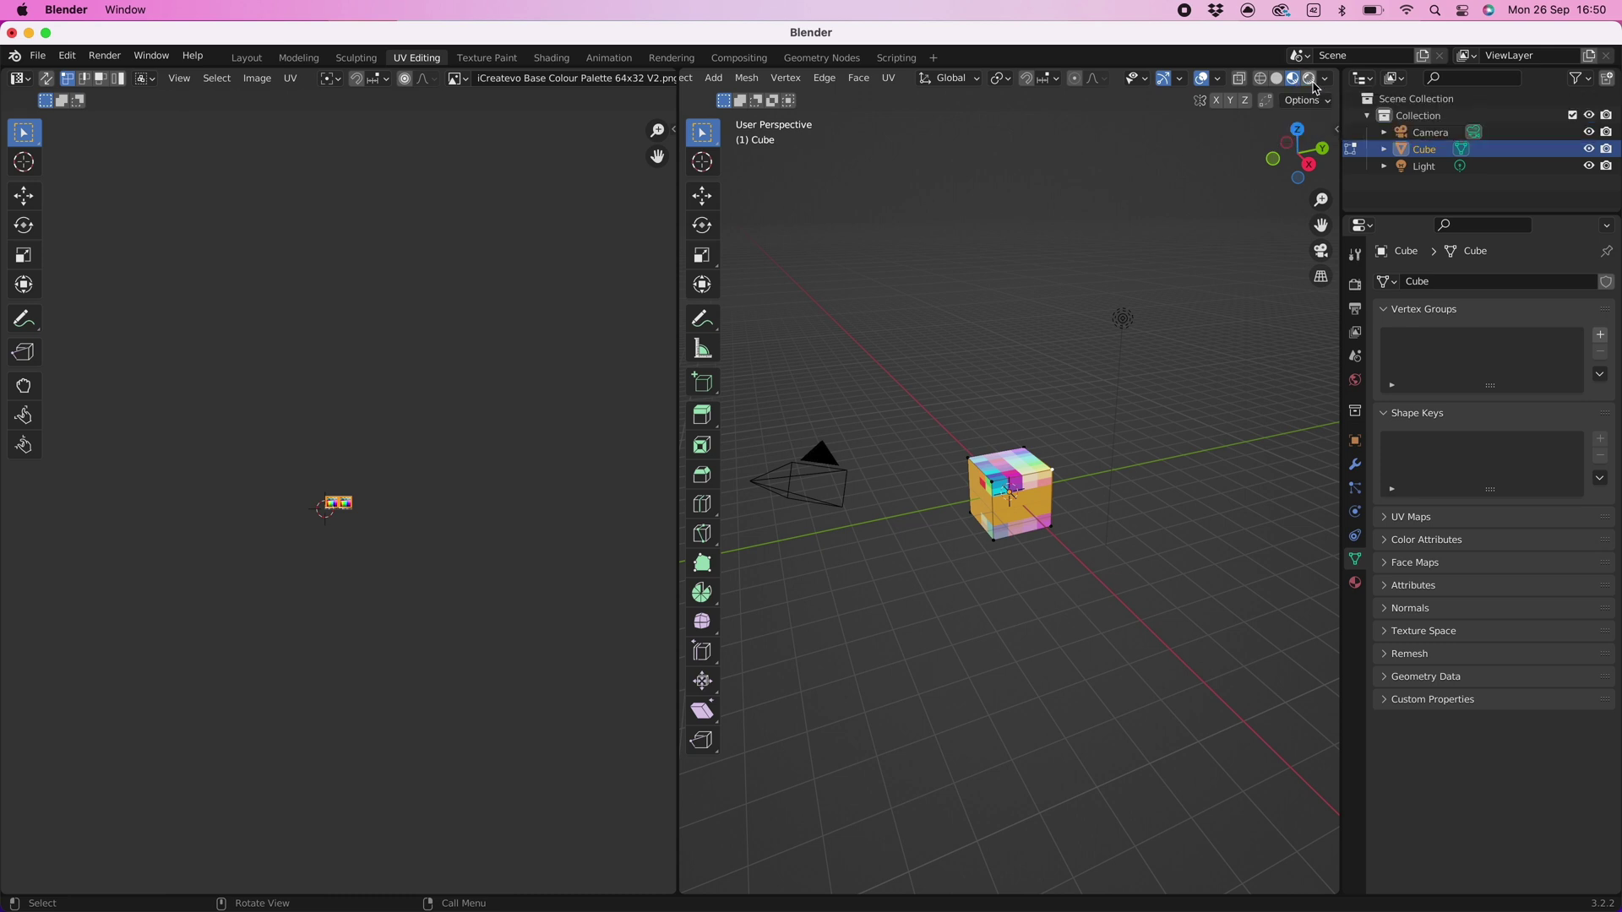
# - Switch the viewport to Rendered shading and zoom into the palette image in the UV editor
pyautogui.click(1311, 79)
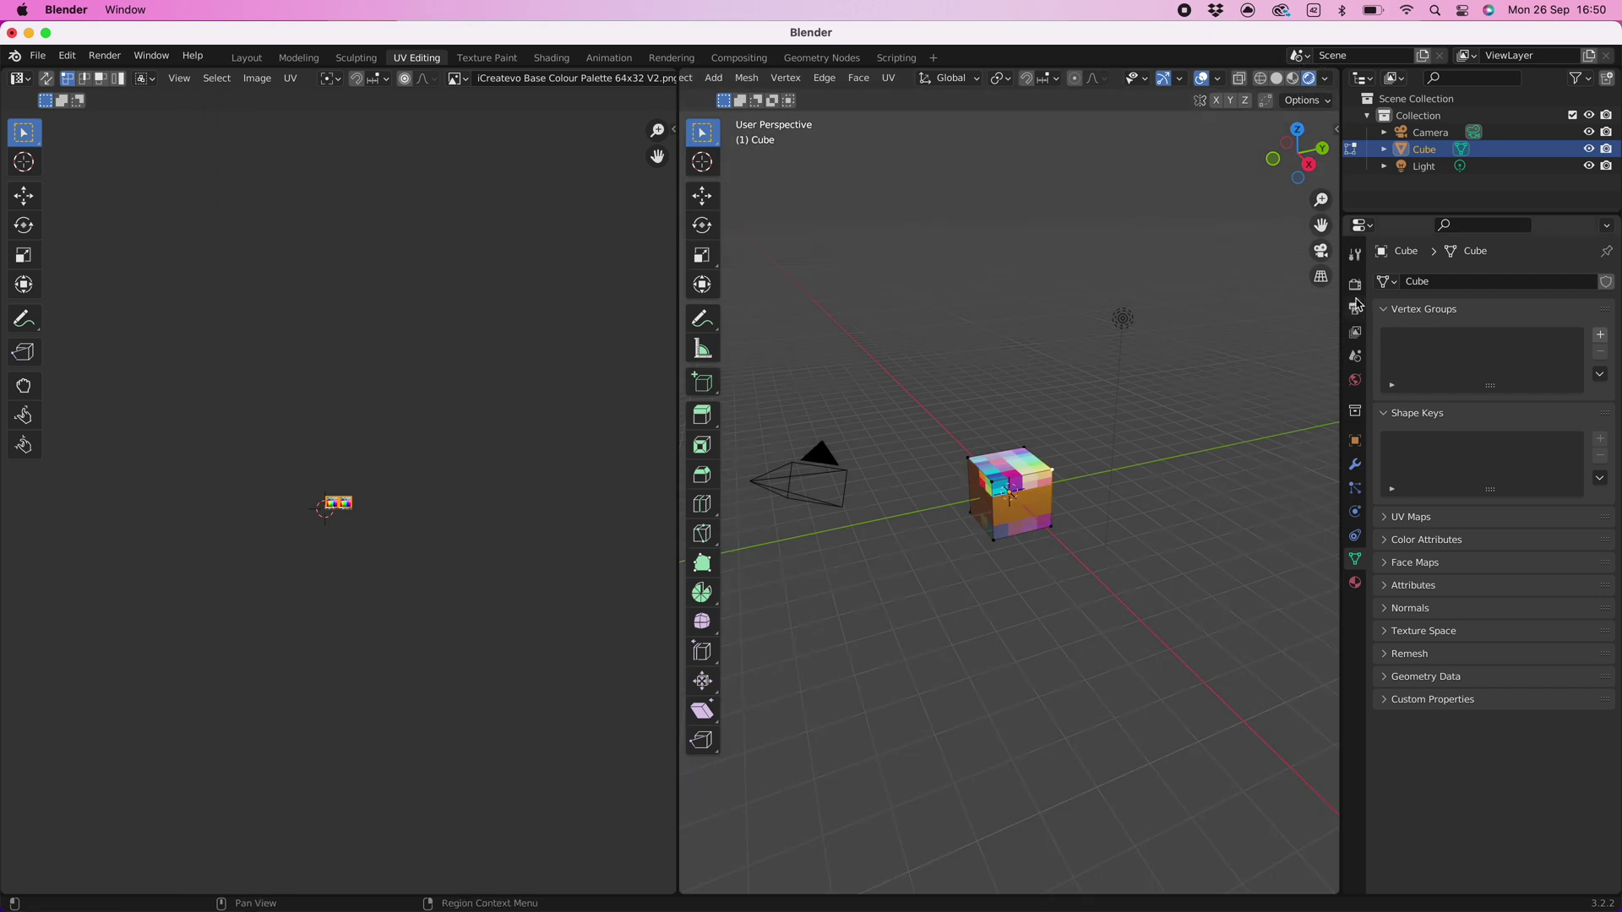
pyautogui.scroll(4, 363, 509)
pyautogui.scroll(9, 363, 509)
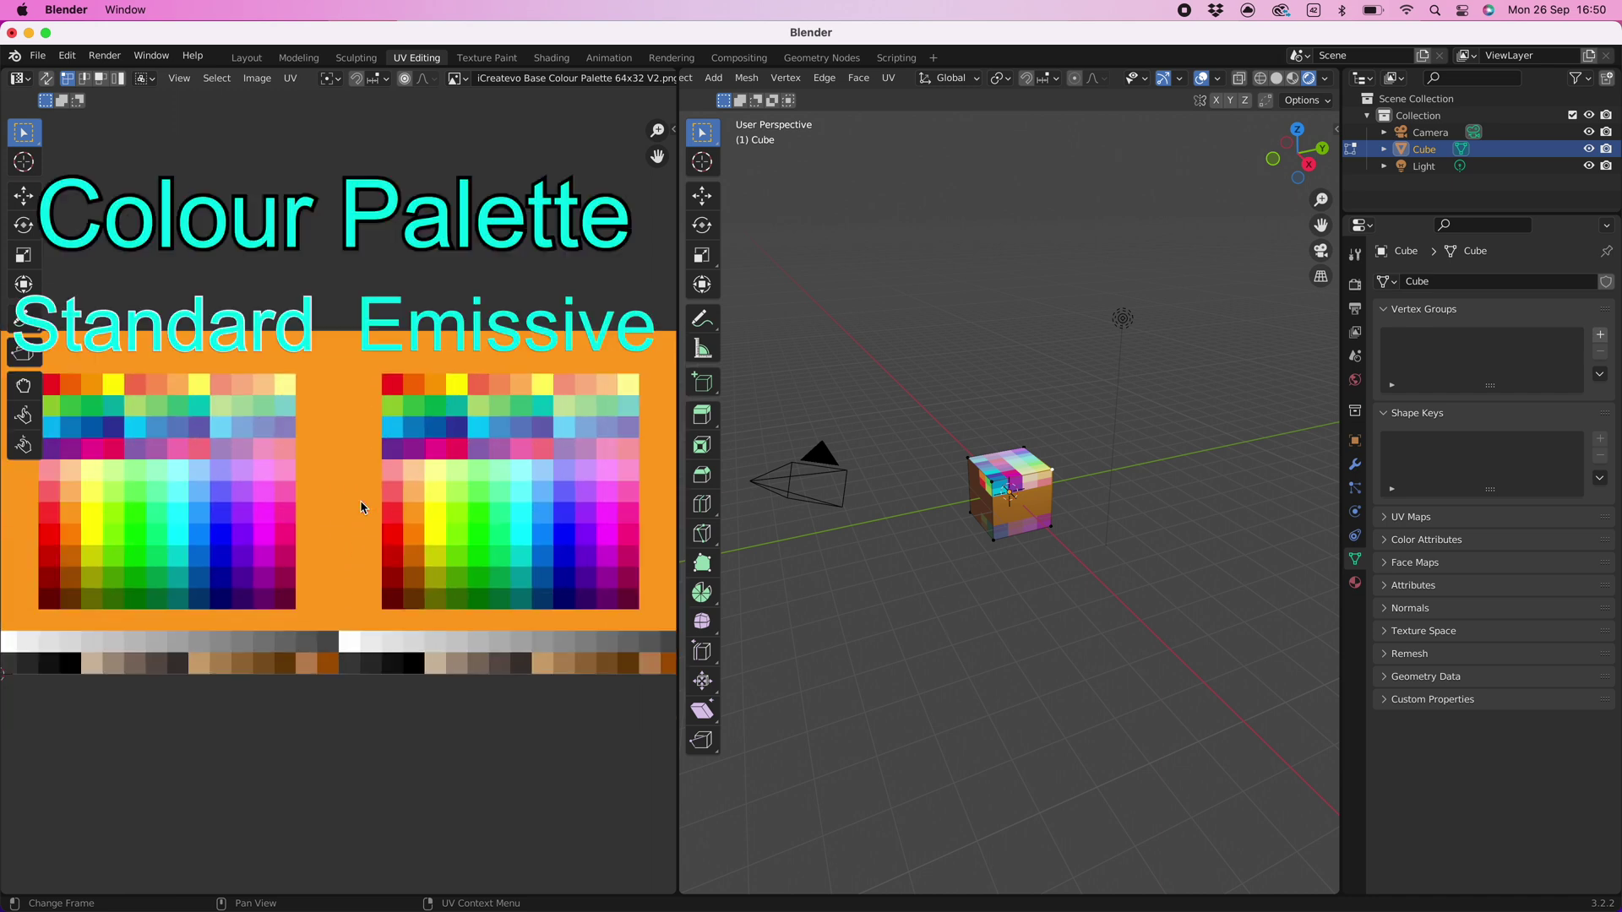
pyautogui.moveTo(1116, 505); pyautogui.dragTo(1076, 514, button='middle')
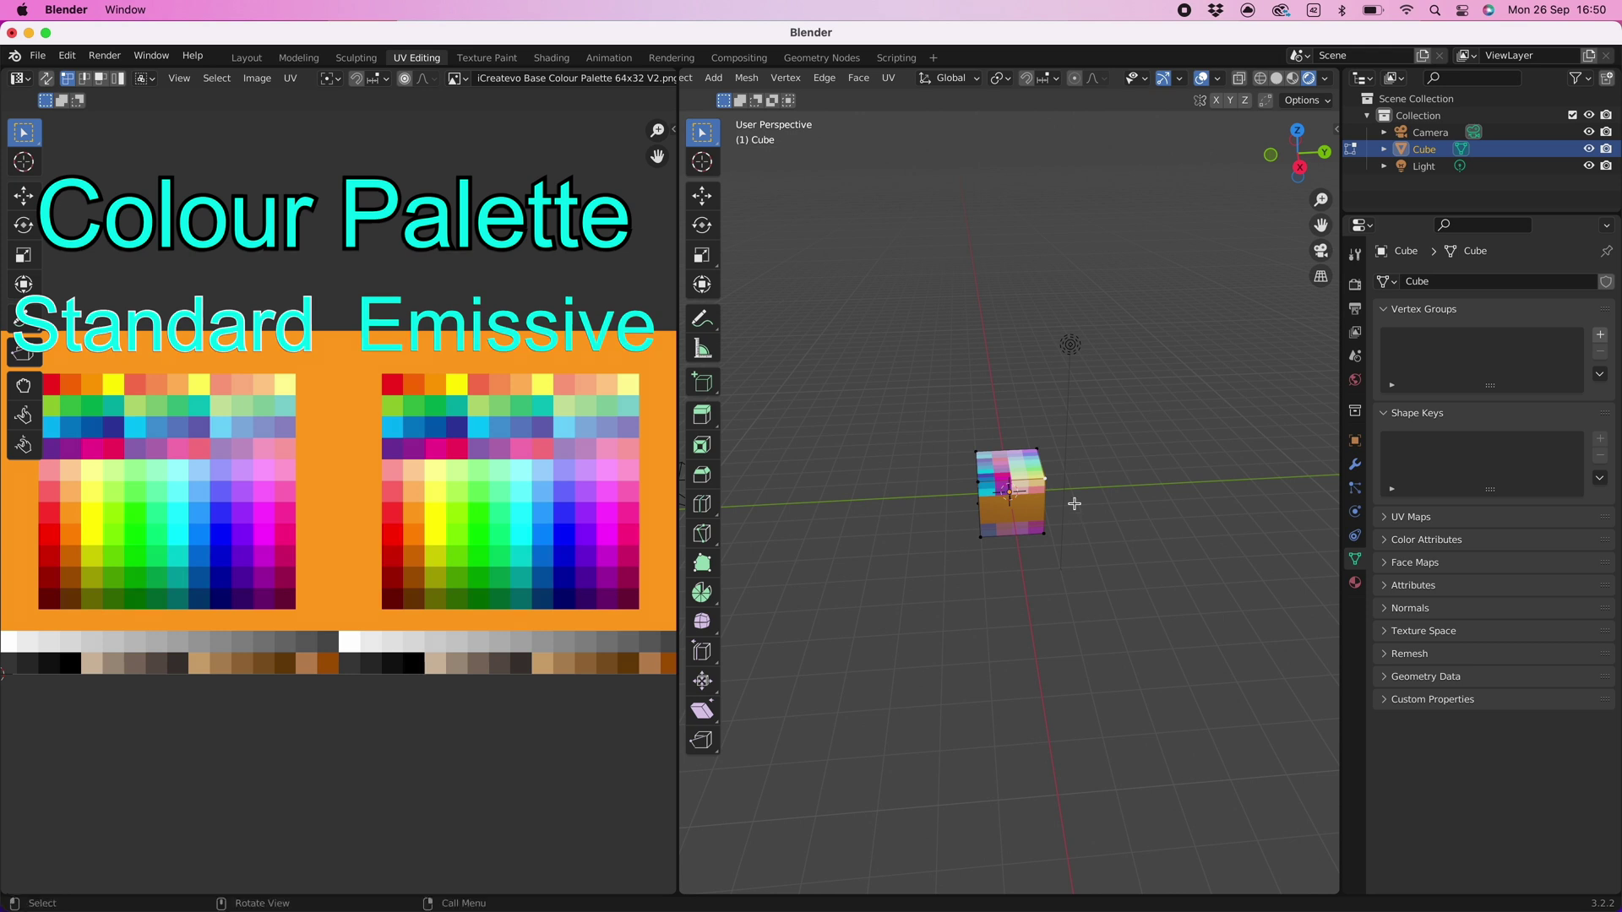
pyautogui.scroll(2, 774, 85)
pyautogui.scroll(6, 774, 85)
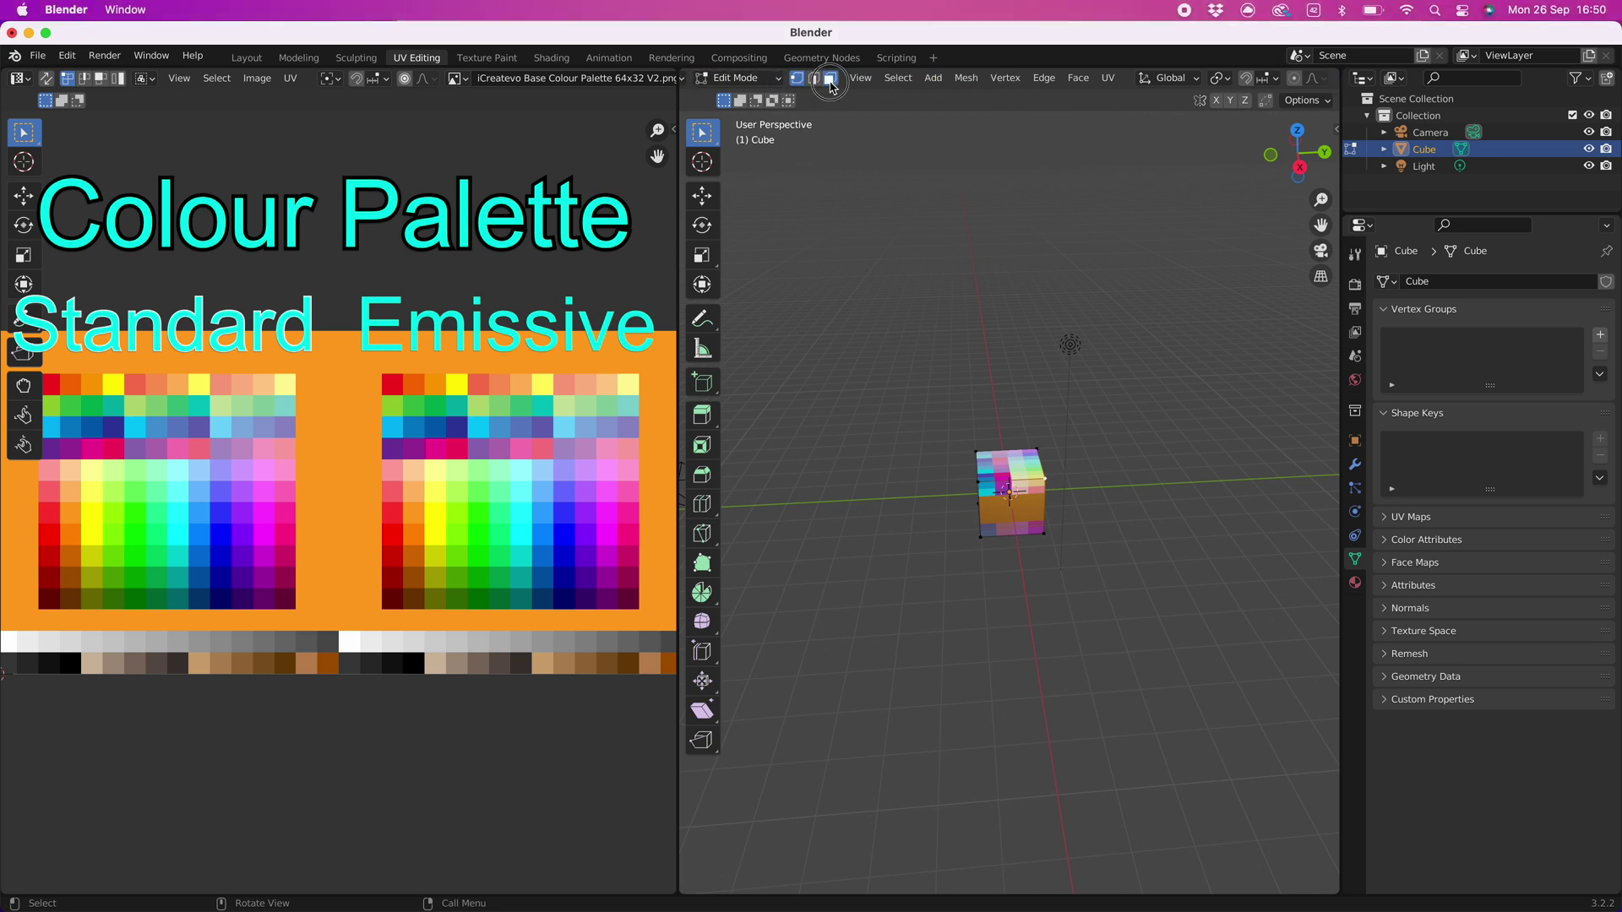
# - In face select mode, toggle out of and back into Edit Mode, then select all faces
pyautogui.click(831, 81)
pyautogui.press('Tab')
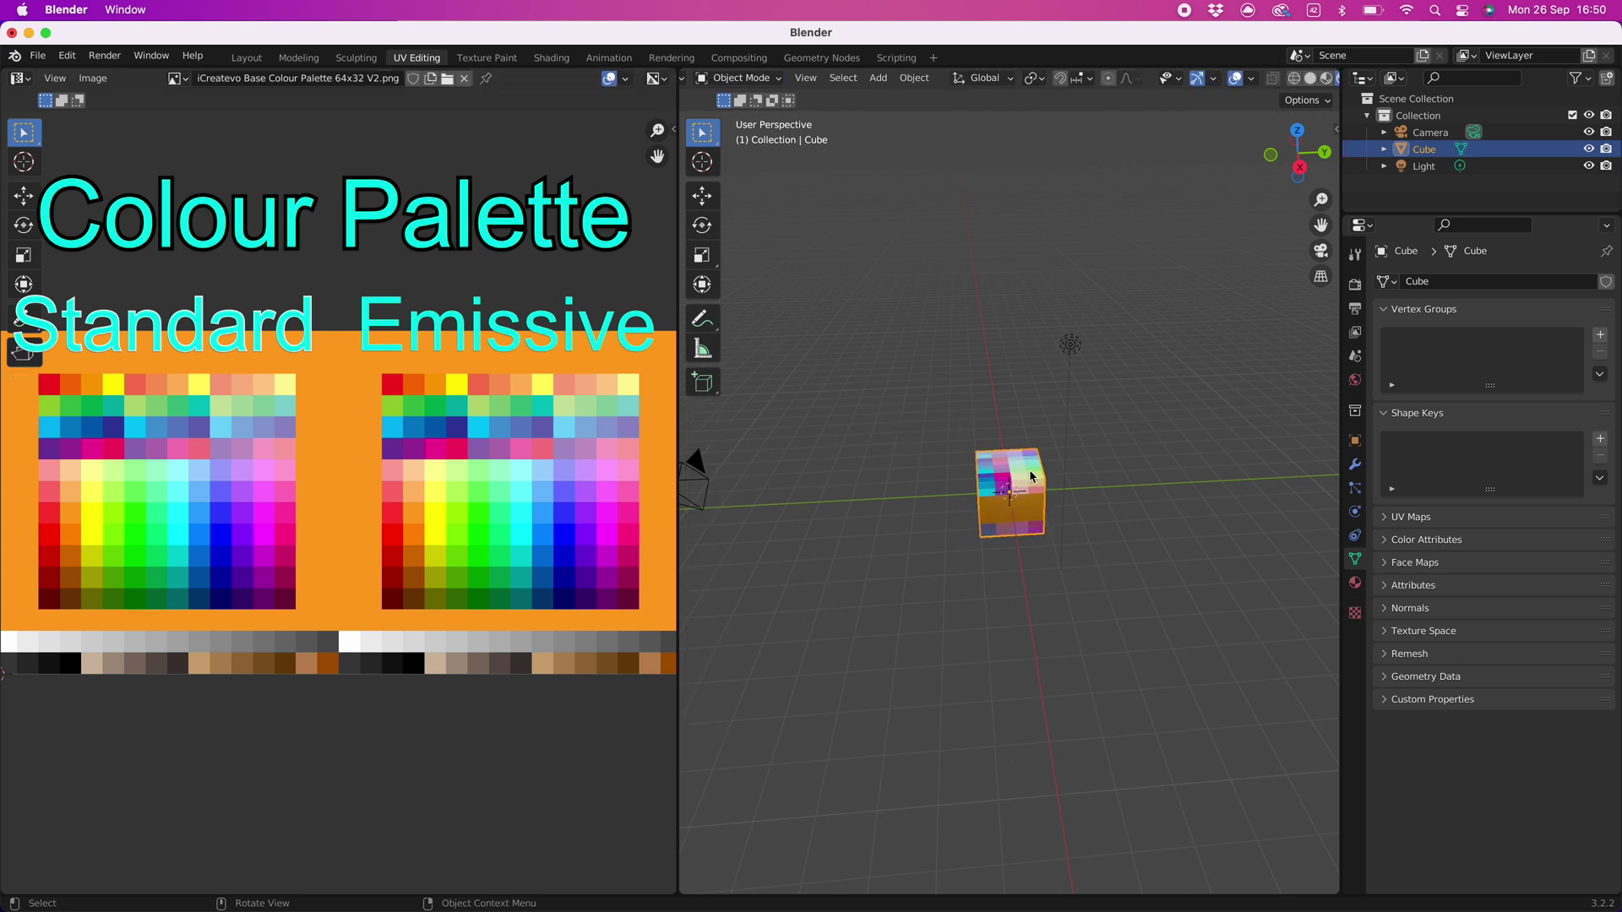
pyautogui.click(754, 79)
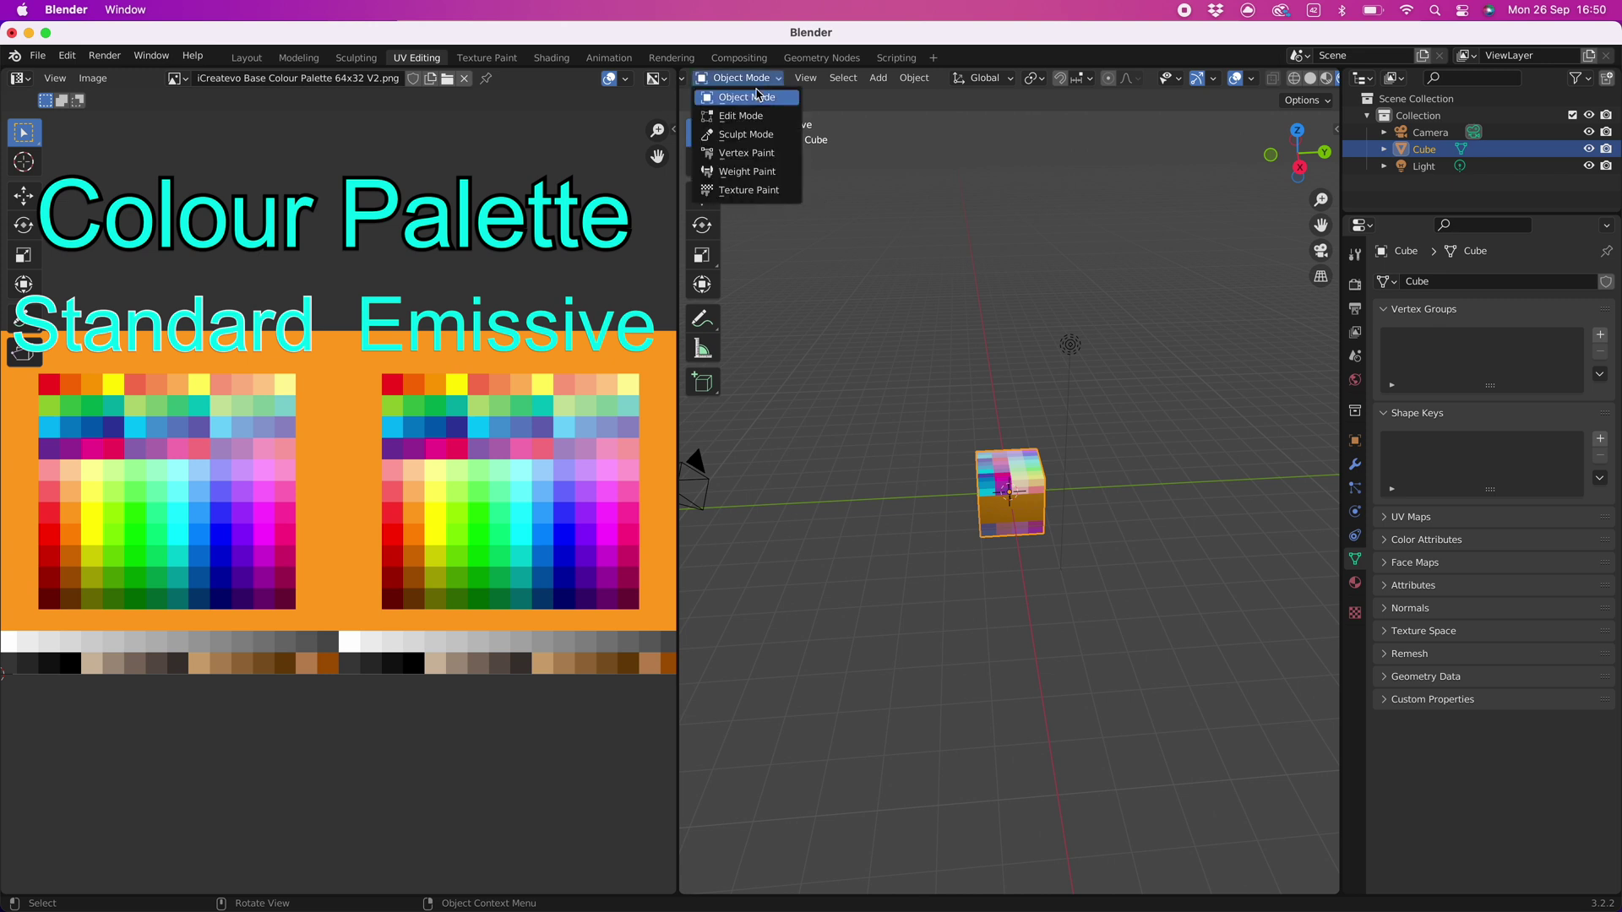
pyautogui.click(764, 117)
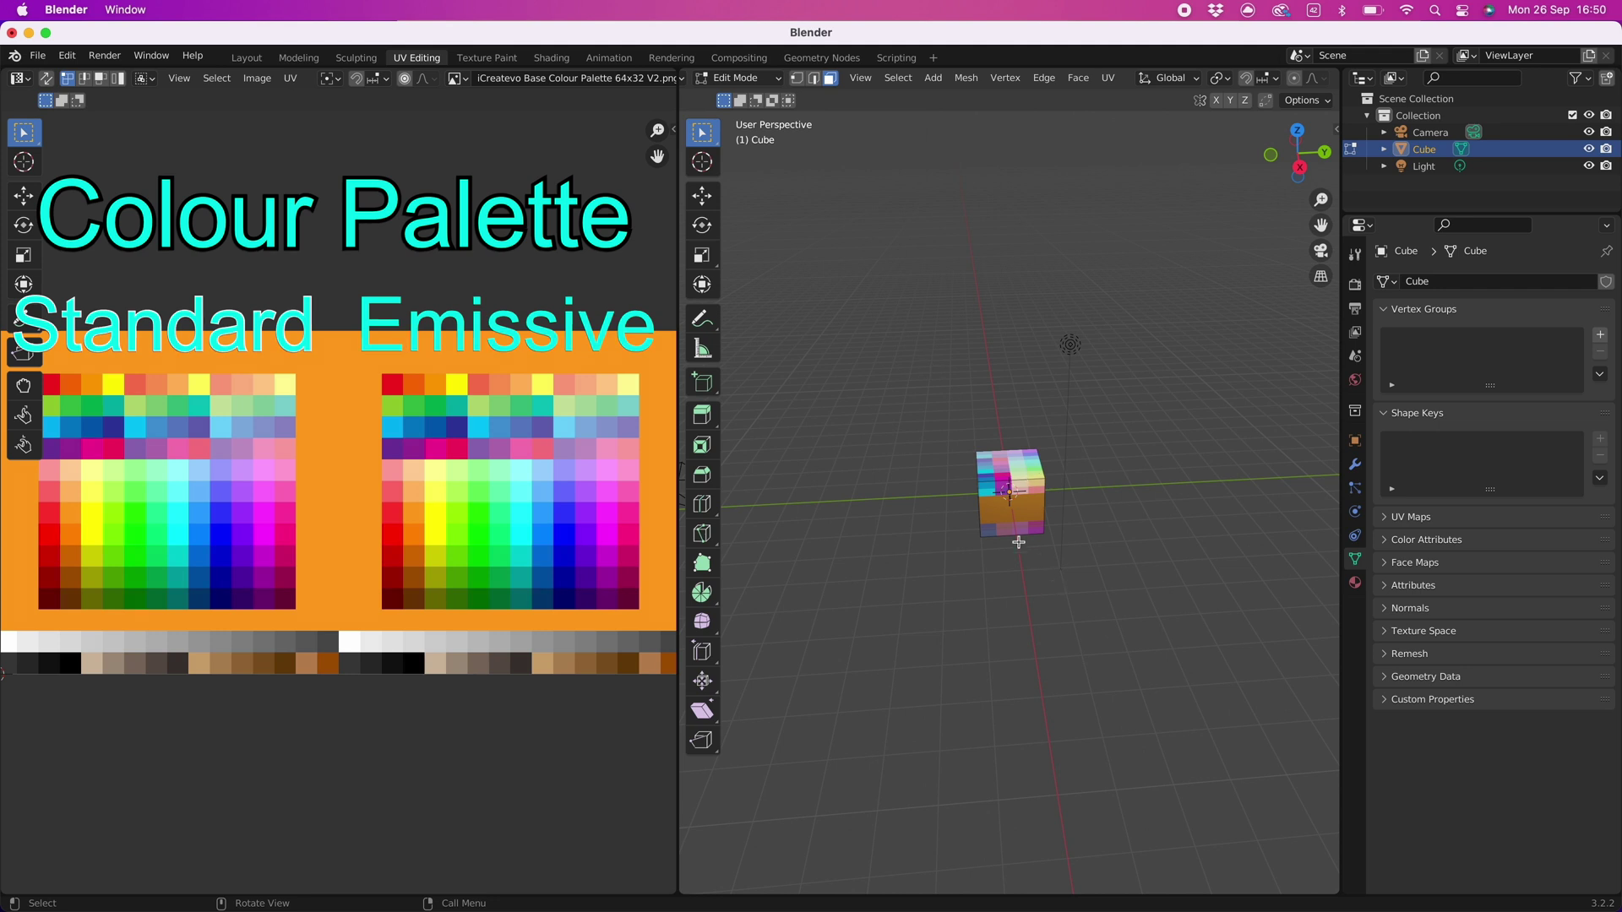
pyautogui.press('a')
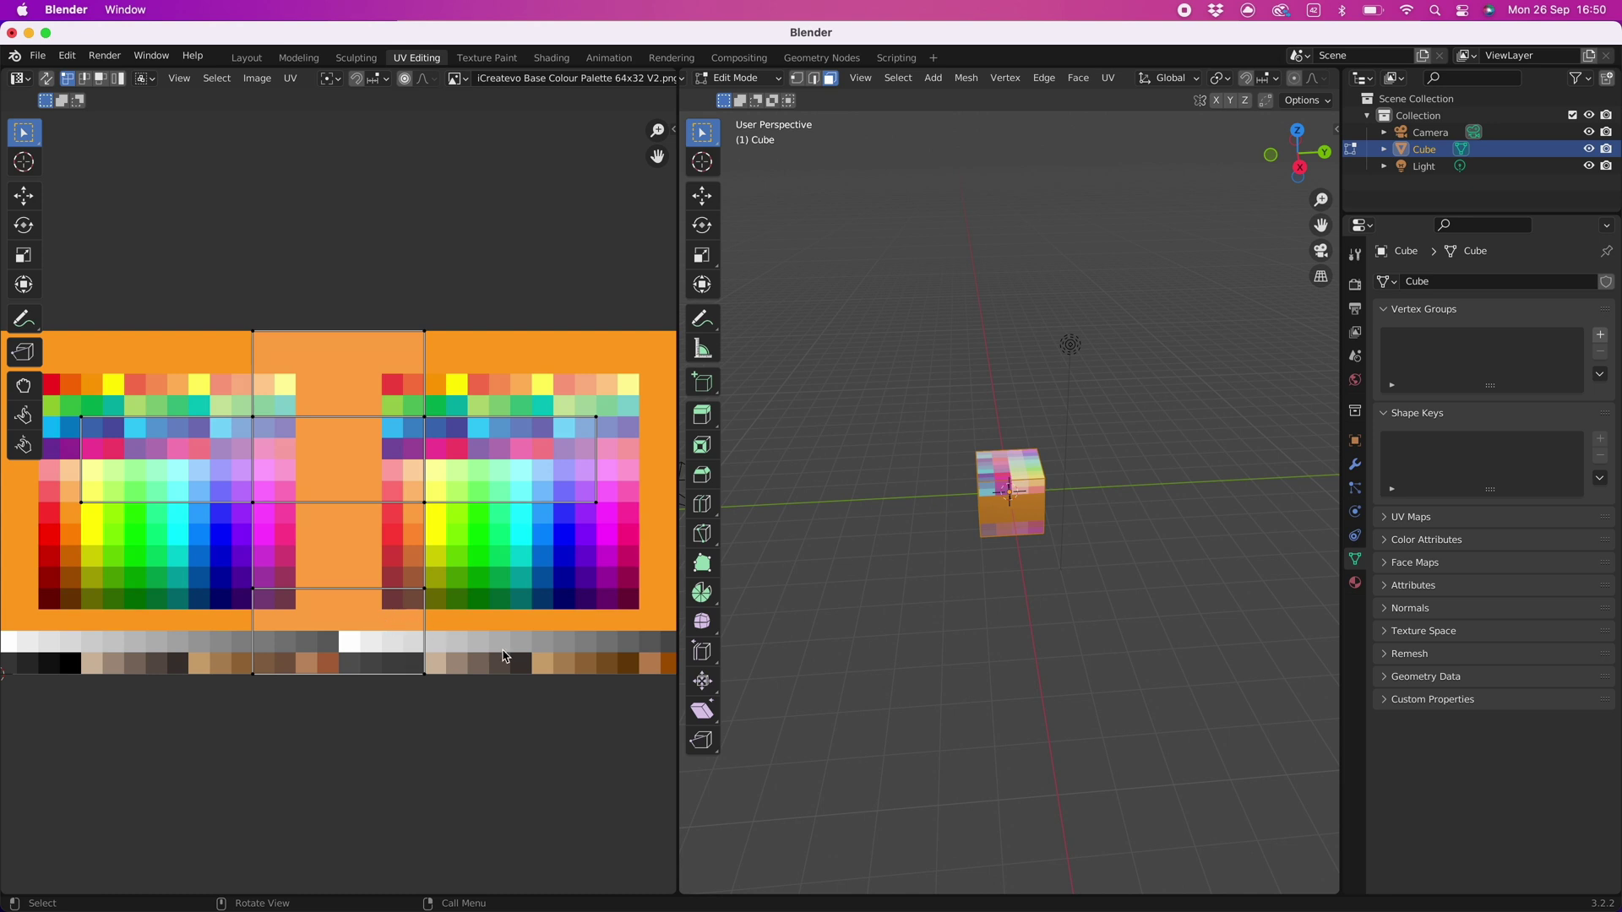
# - Select all the cube's UVs and scale them down to a tiny dot
pyautogui.press('a')
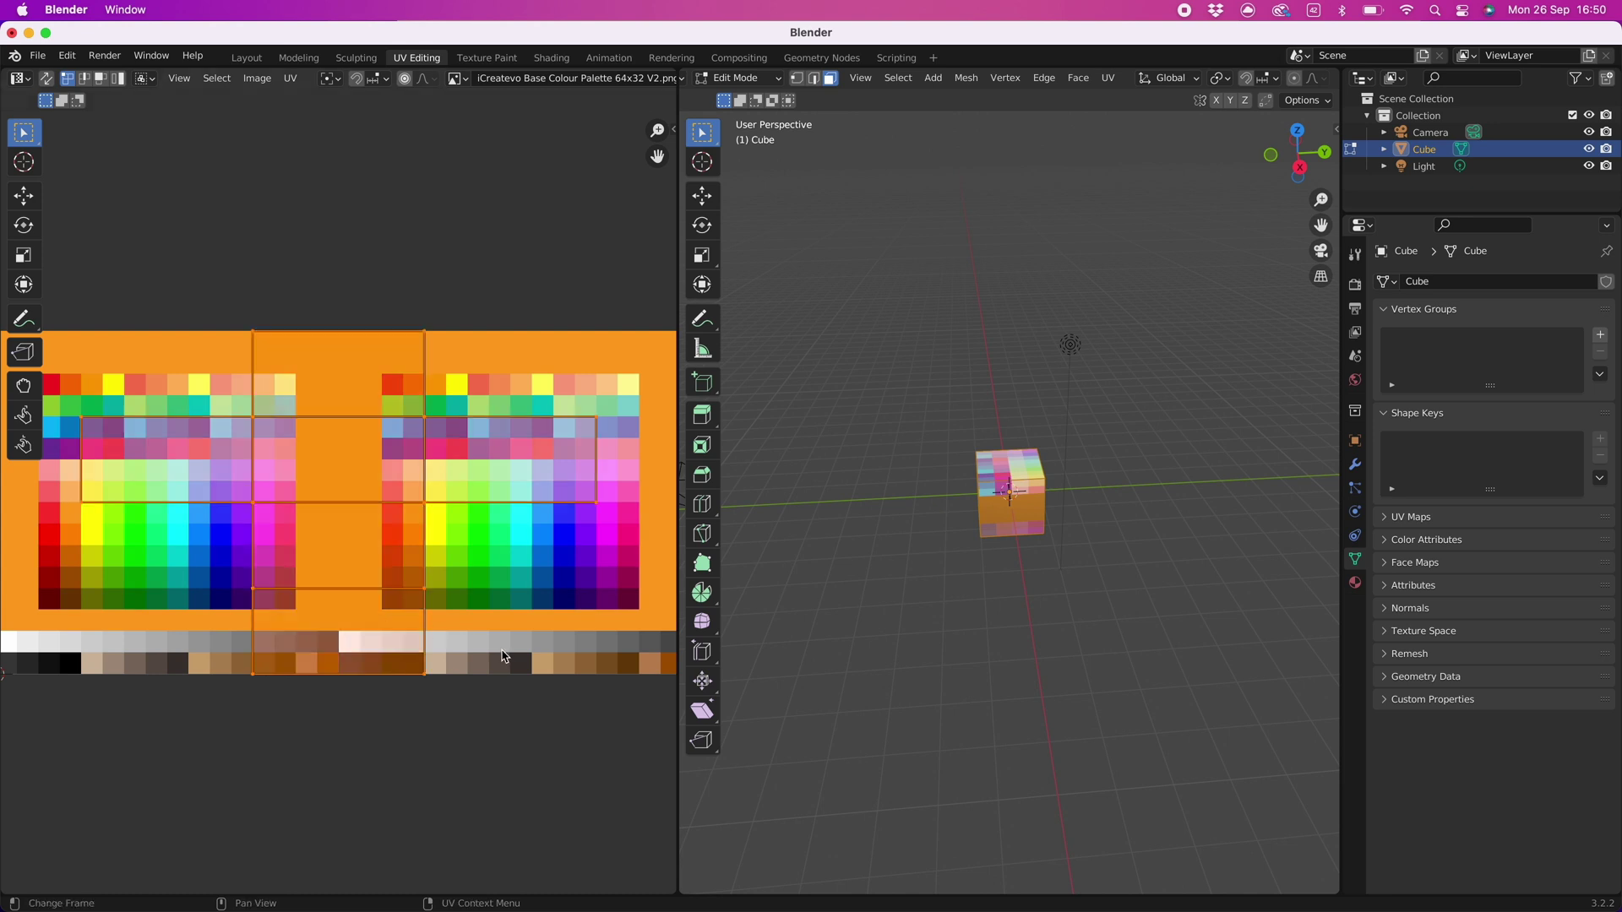
pyautogui.press('s')
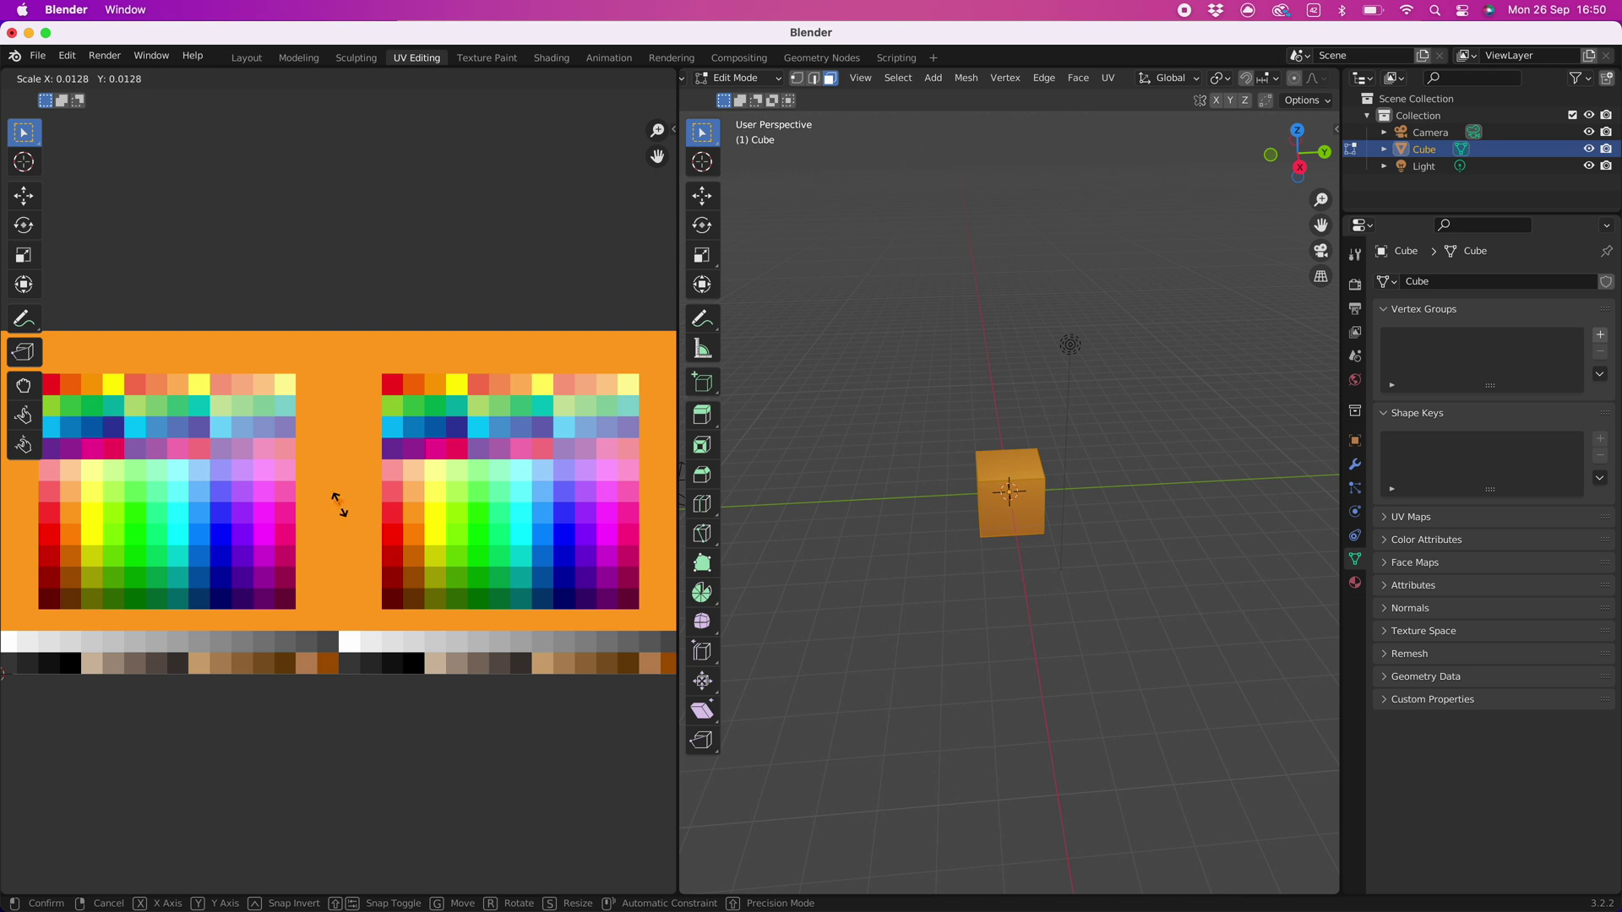
pyautogui.click(338, 504)
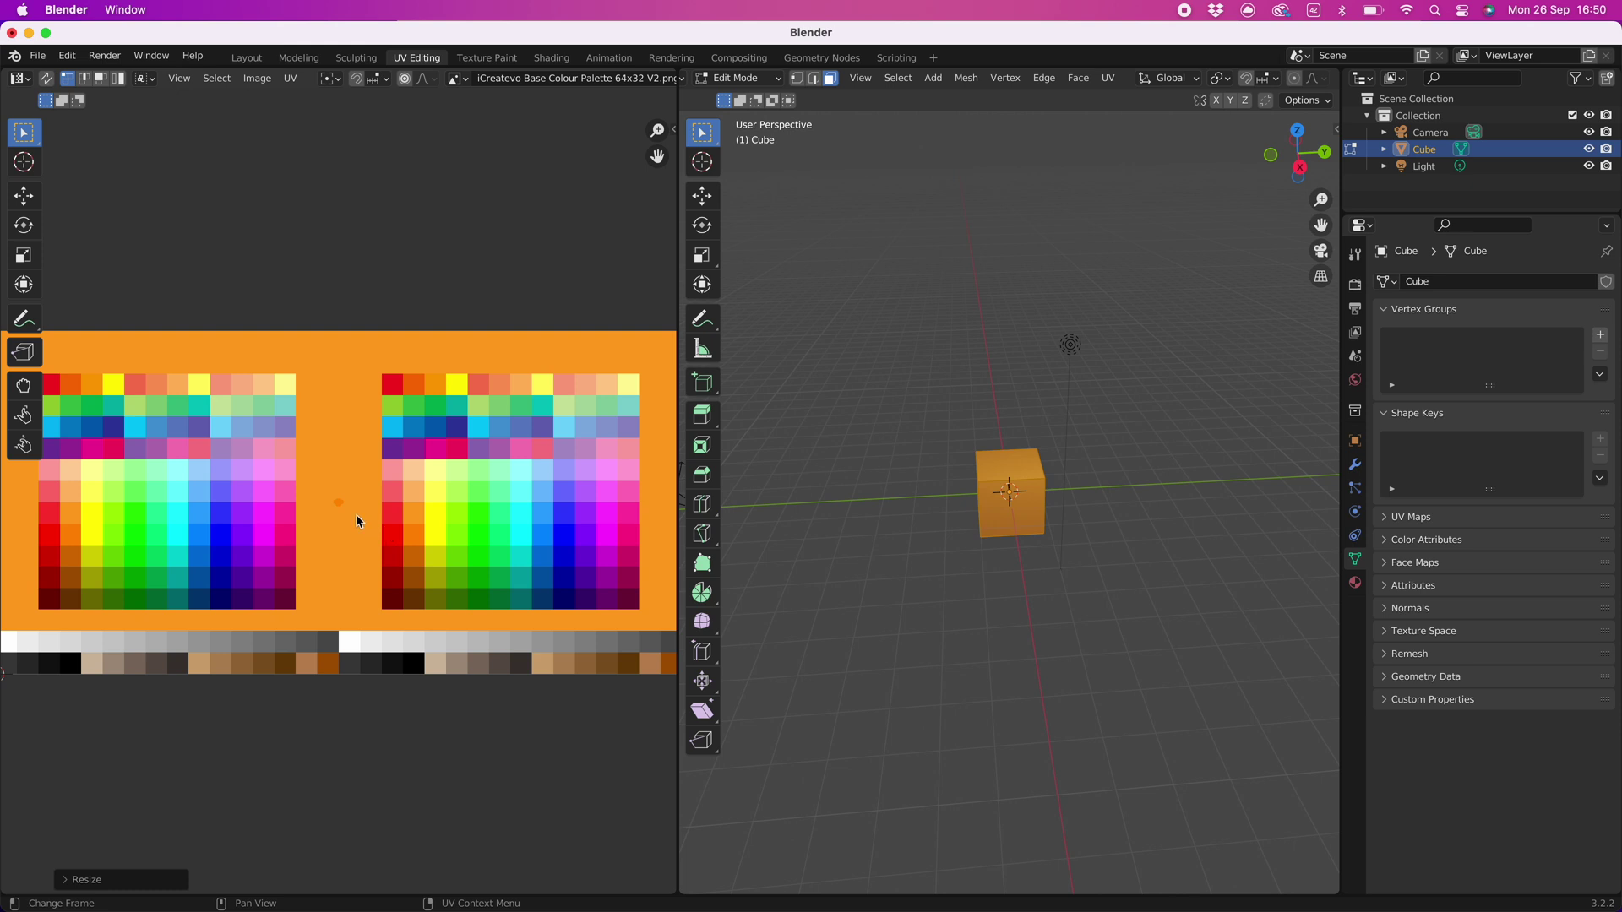
# - Bring the emissive palette into view and start moving the UV dot toward its yellow
pyautogui.scroll(-1, 359, 524)
pyautogui.scroll(3, 362, 527)
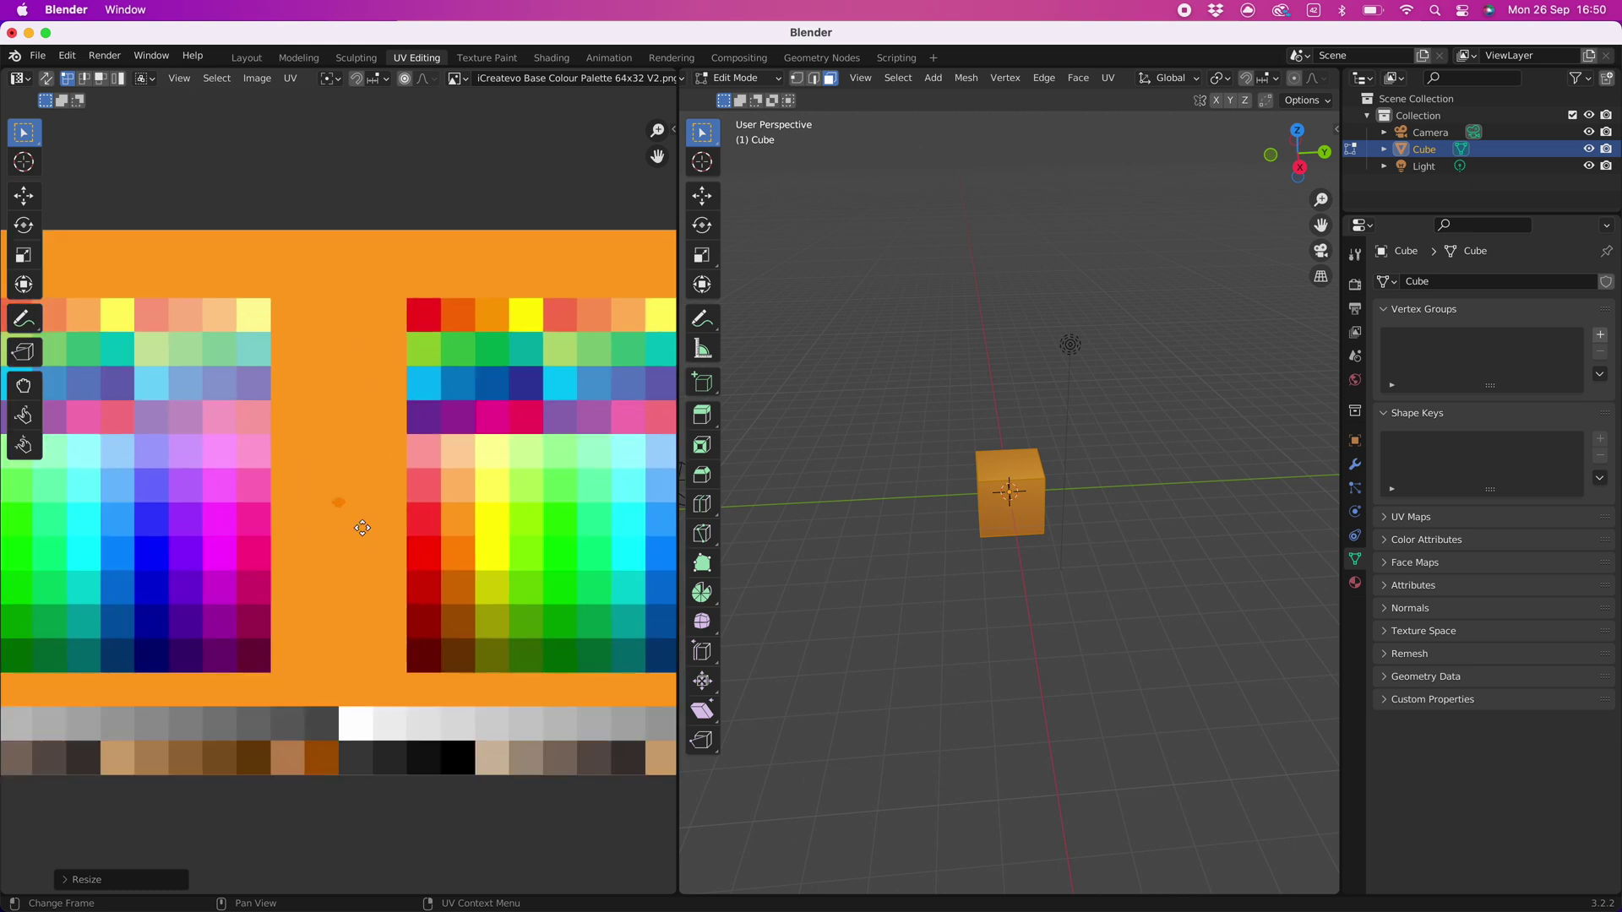
pyautogui.moveTo(362, 526); pyautogui.dragTo(180, 520, button='middle')
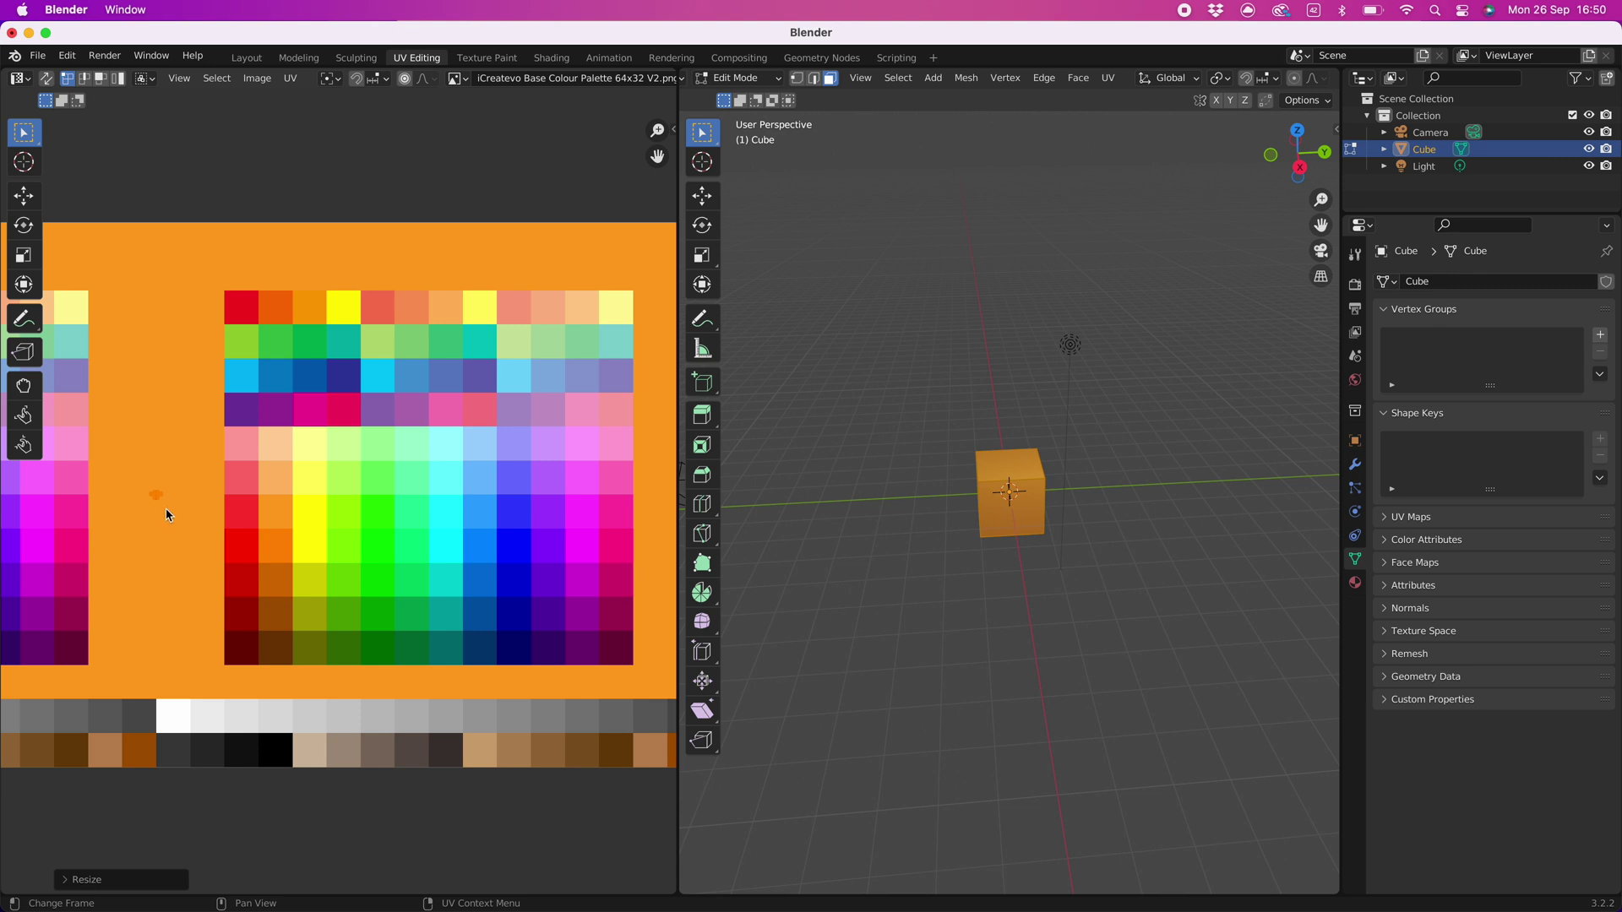
pyautogui.press('g')
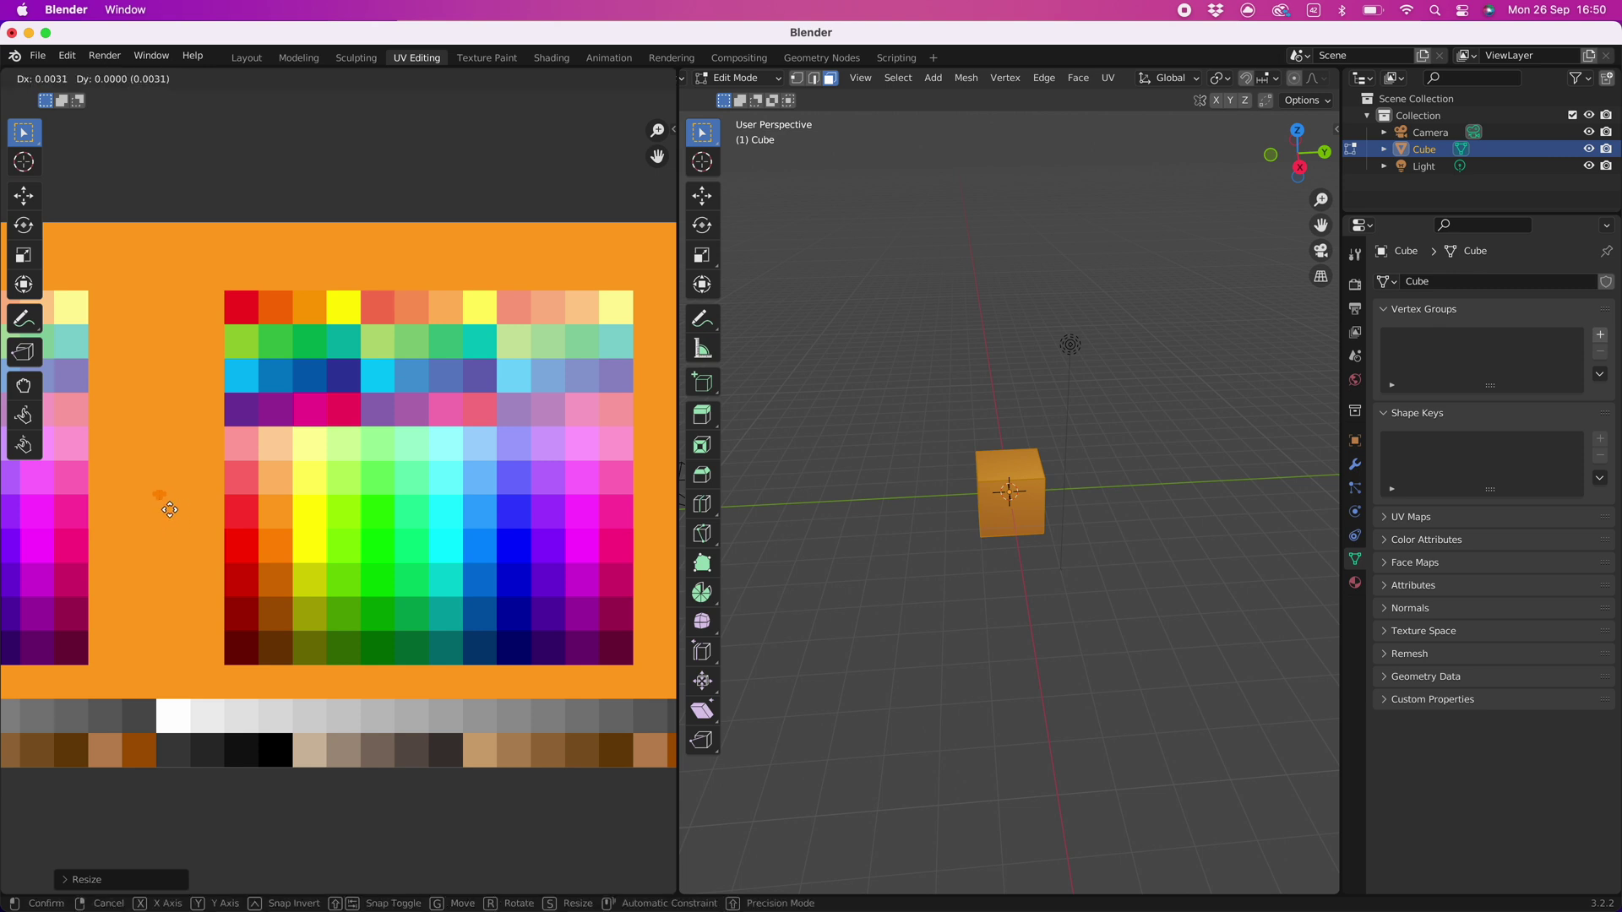
# - Drop the UV dot on the yellow swatch and return to Object Mode in the Layout workspace
pyautogui.click(285, 525)
pyautogui.press('Tab')
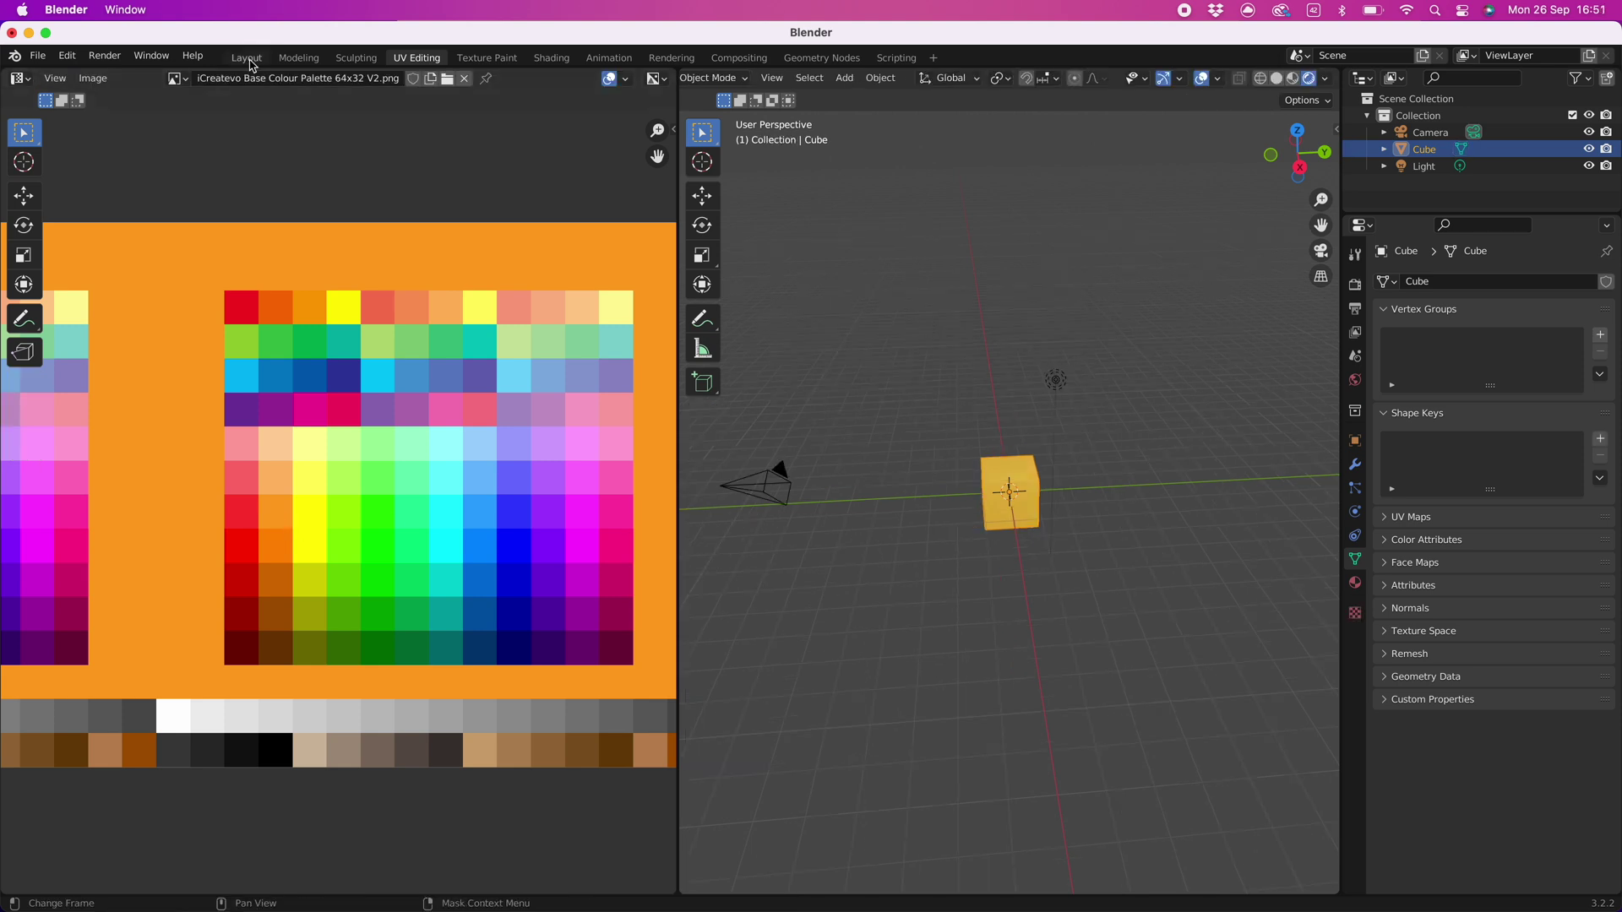
pyautogui.click(251, 64)
# - Deselect the cube and enable Ambient Occlusion in the Eevee render settings
pyautogui.moveTo(796, 366); pyautogui.dragTo(891, 416, button='middle')
pyautogui.click(899, 416)
pyautogui.press('a')
pyautogui.press('s')
pyautogui.press('Escape')
pyautogui.hotkey('alt', 'a')
pyautogui.scroll(-5, 902, 414)
pyautogui.scroll(-5, 871, 402)
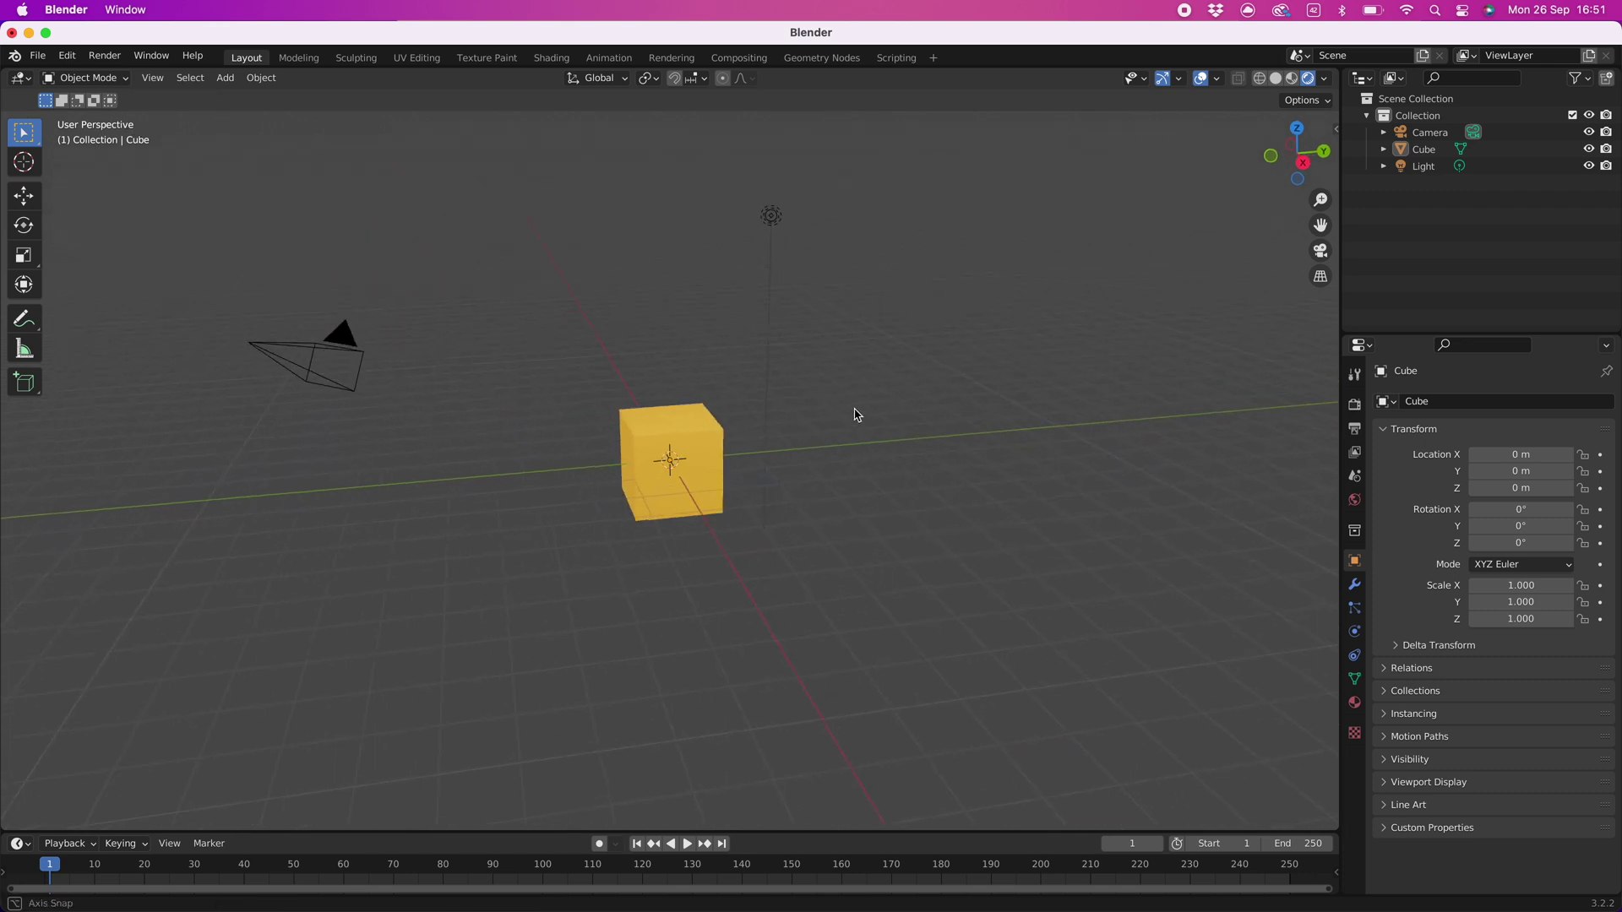
pyautogui.click(1355, 406)
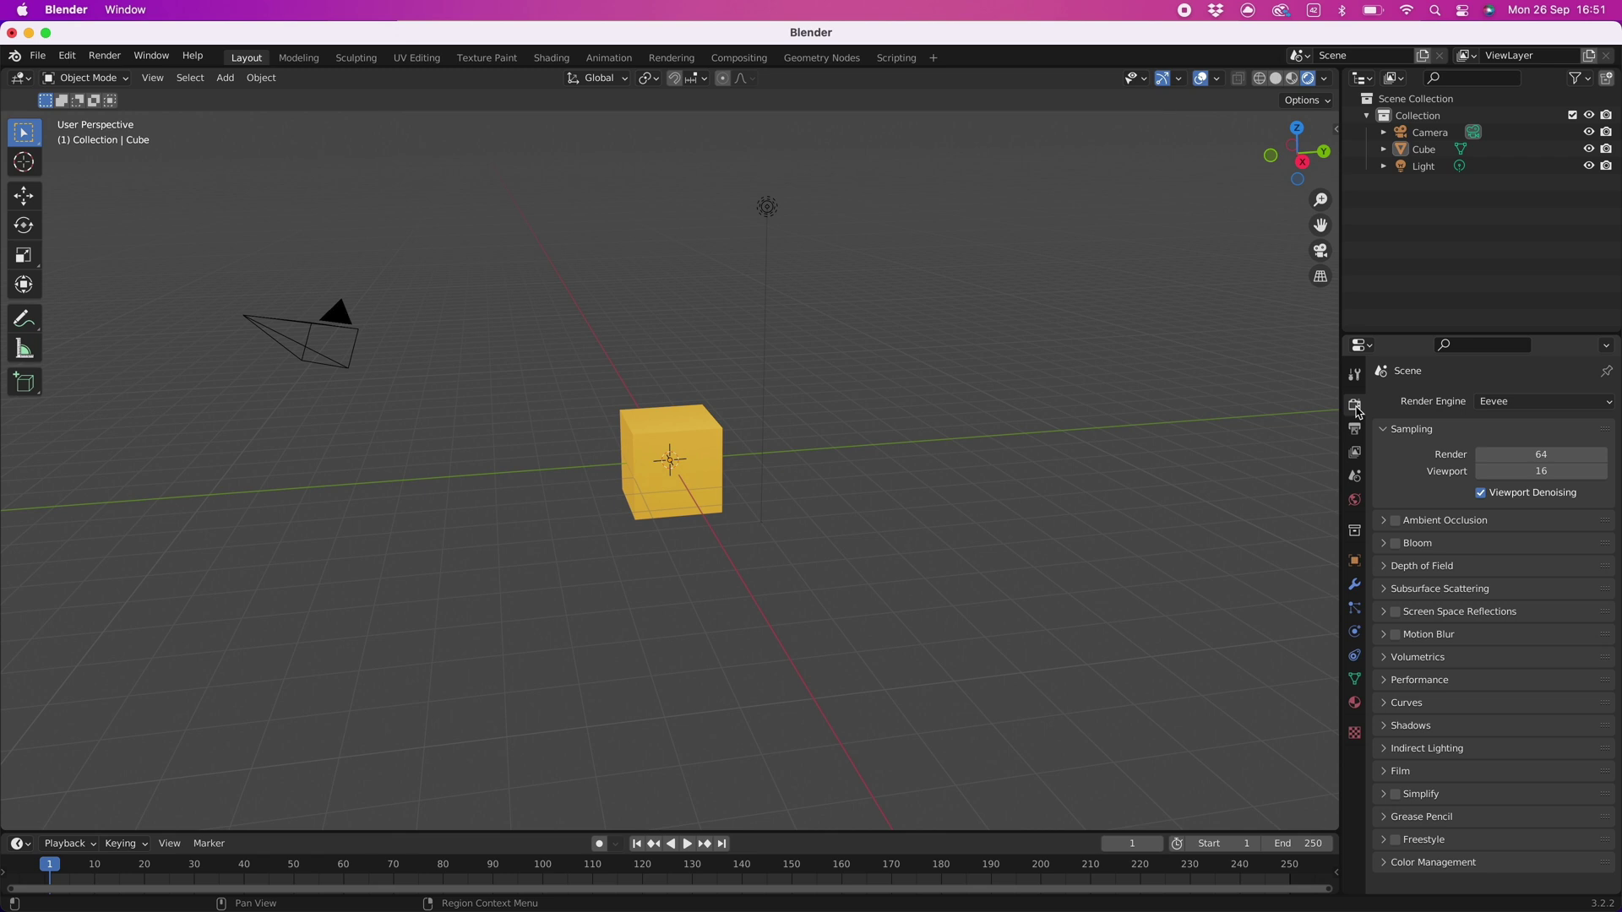
pyautogui.click(1396, 522)
# - Enable Bloom in the Eevee render settings so the cube glows
pyautogui.click(1396, 545)
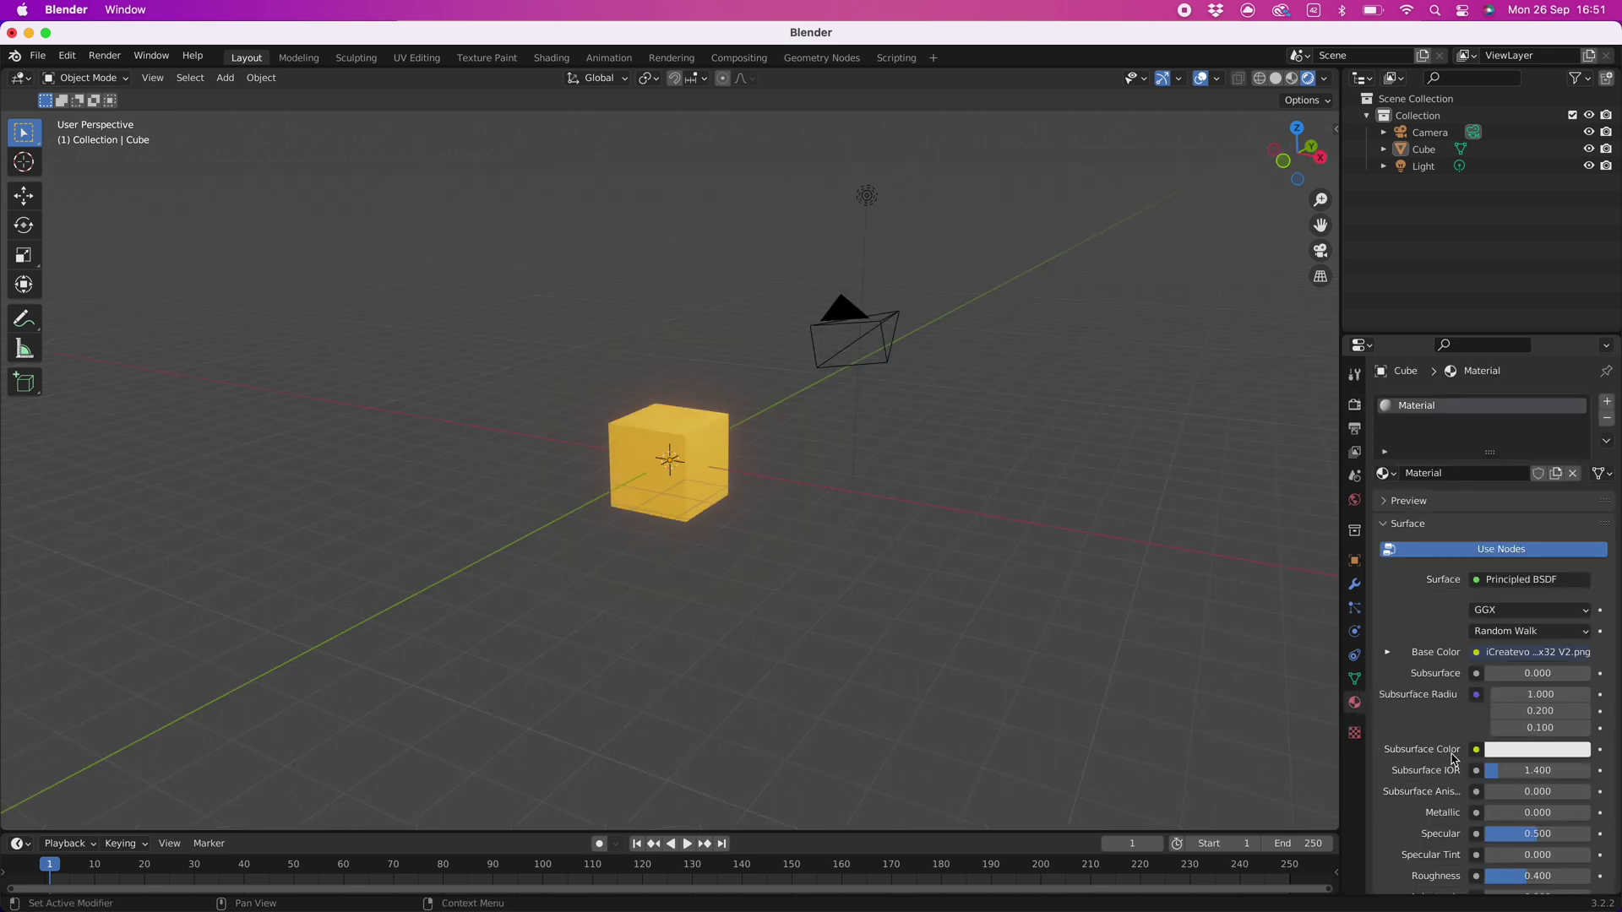
pyautogui.scroll(-5, 1457, 765)
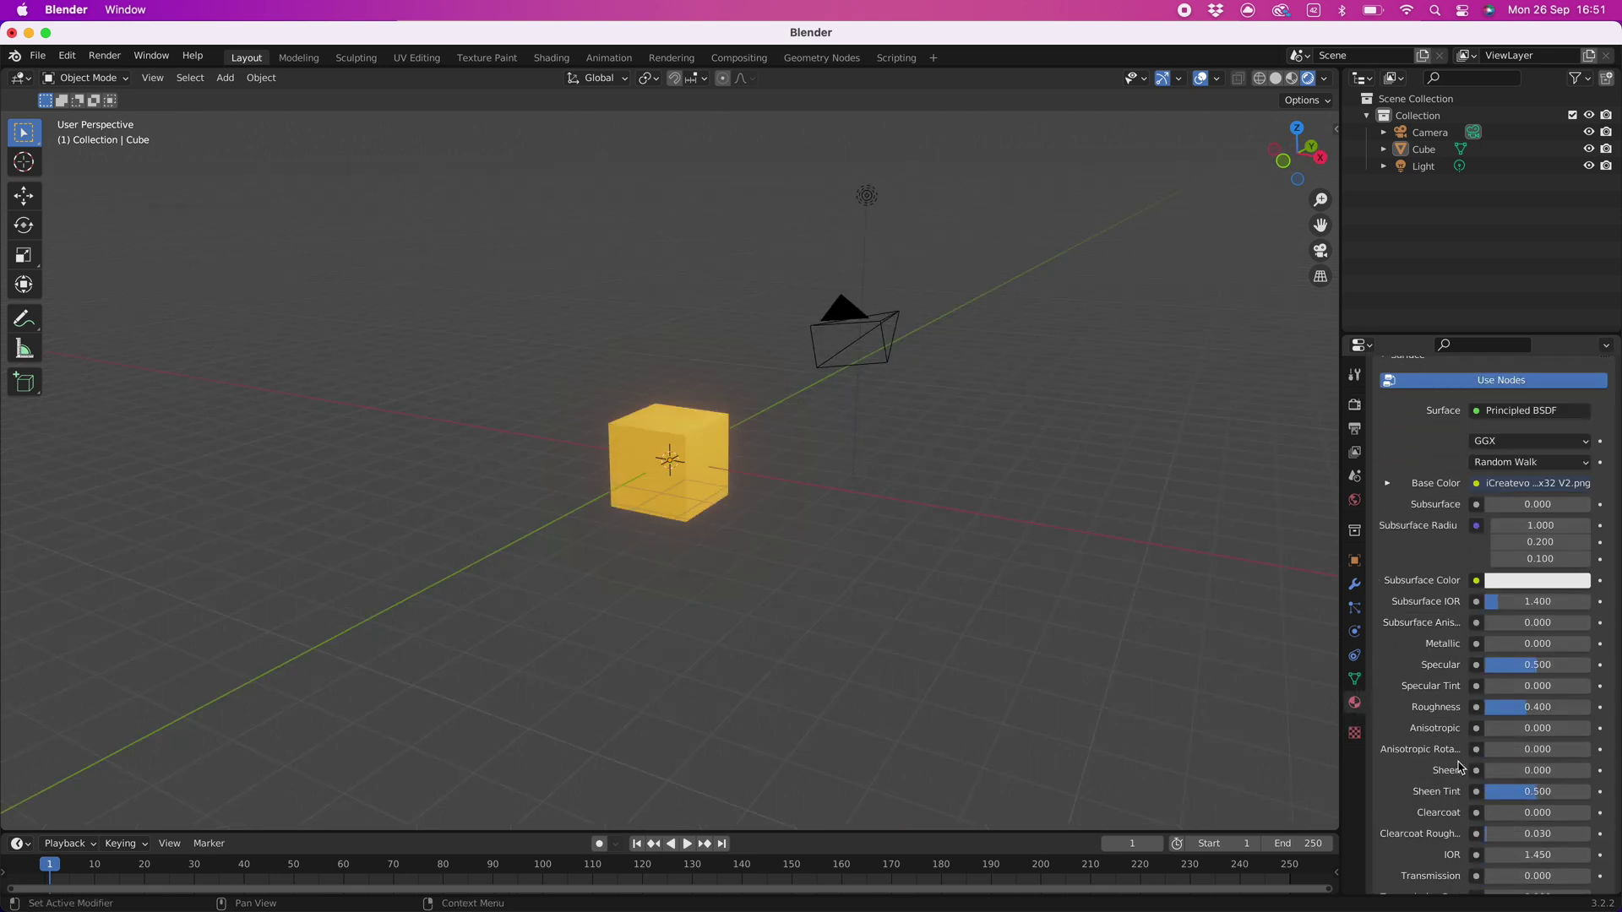
pyautogui.scroll(-3, 1457, 765)
pyautogui.scroll(-4, 1457, 765)
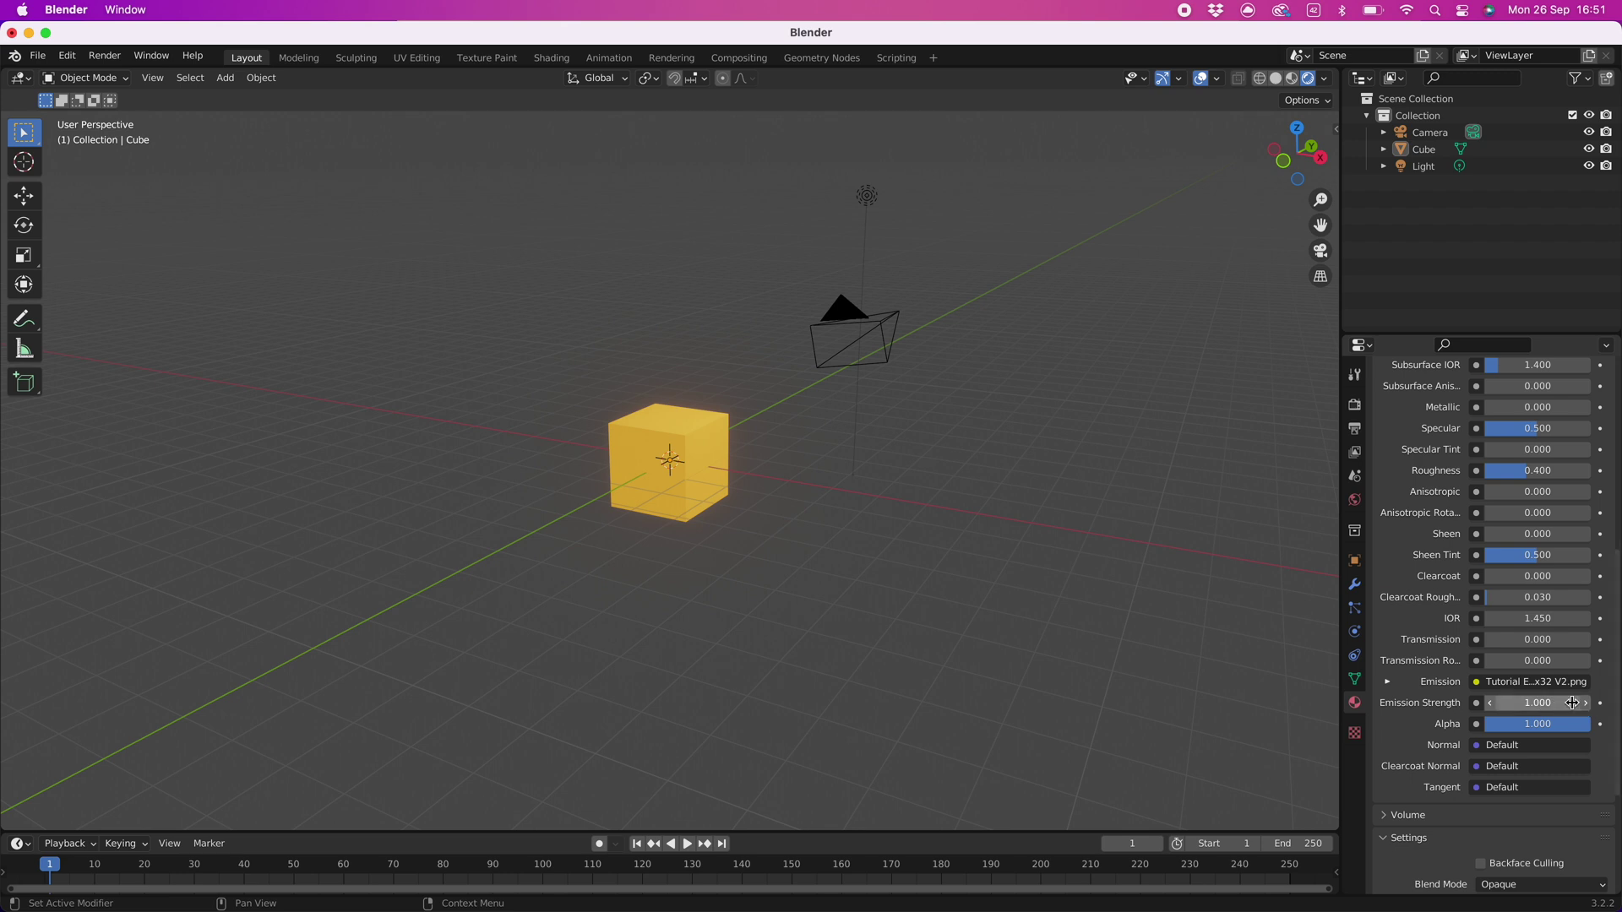
# - Adjust the cube material's Emission Strength, settling on 2.000
pyautogui.moveTo(1570, 703); pyautogui.dragTo(1612, 703)
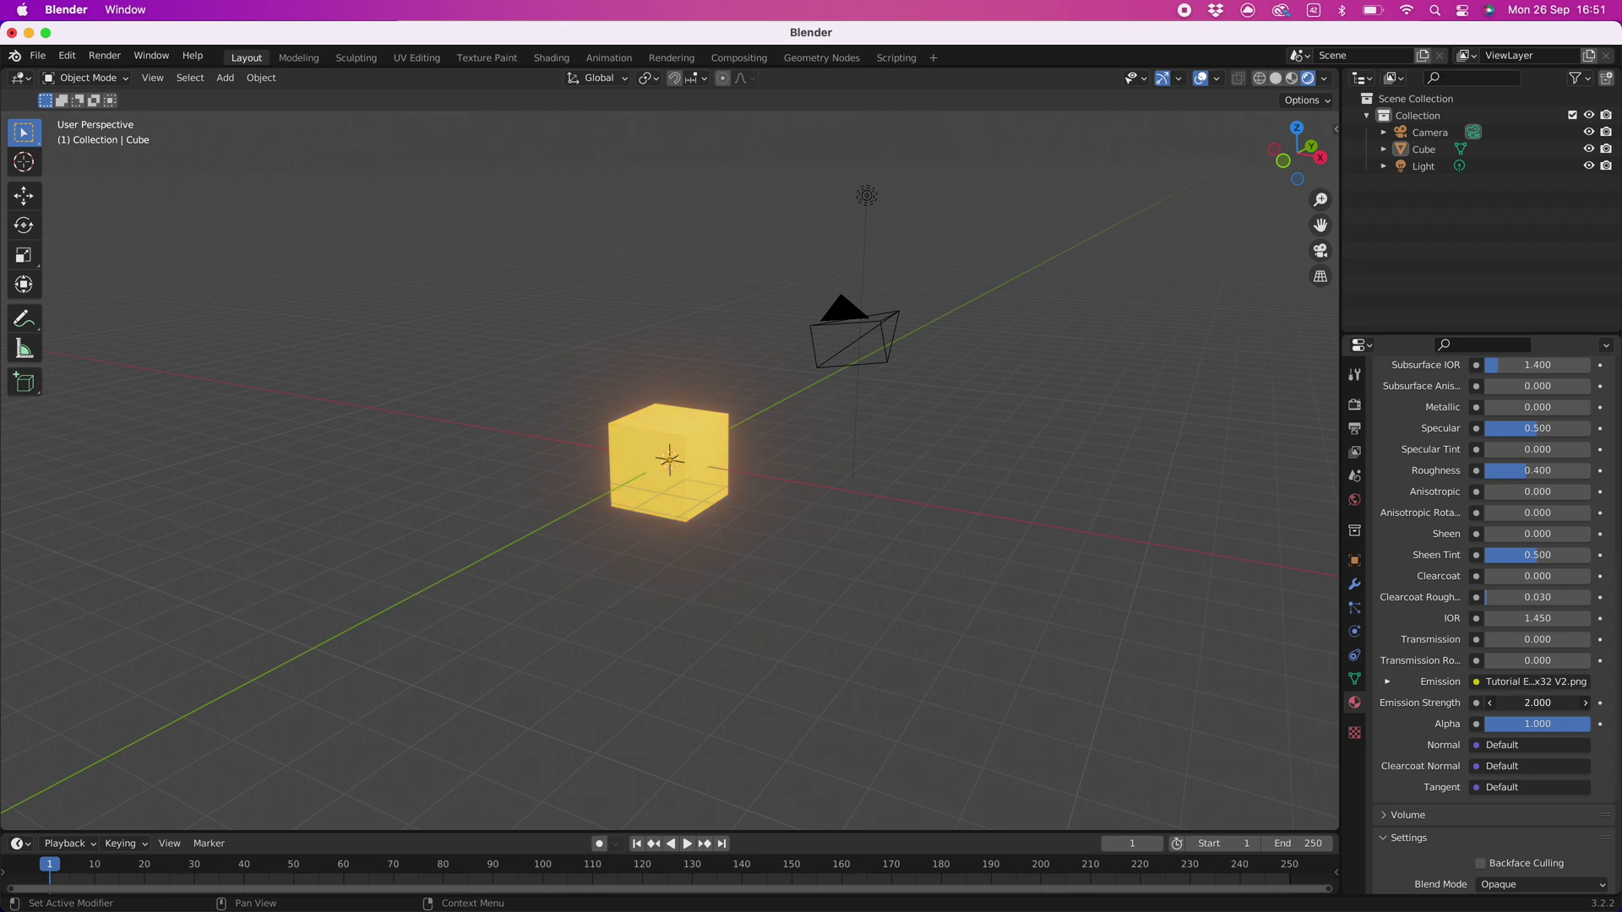
pyautogui.moveTo(1537, 703); pyautogui.dragTo(1563, 703)
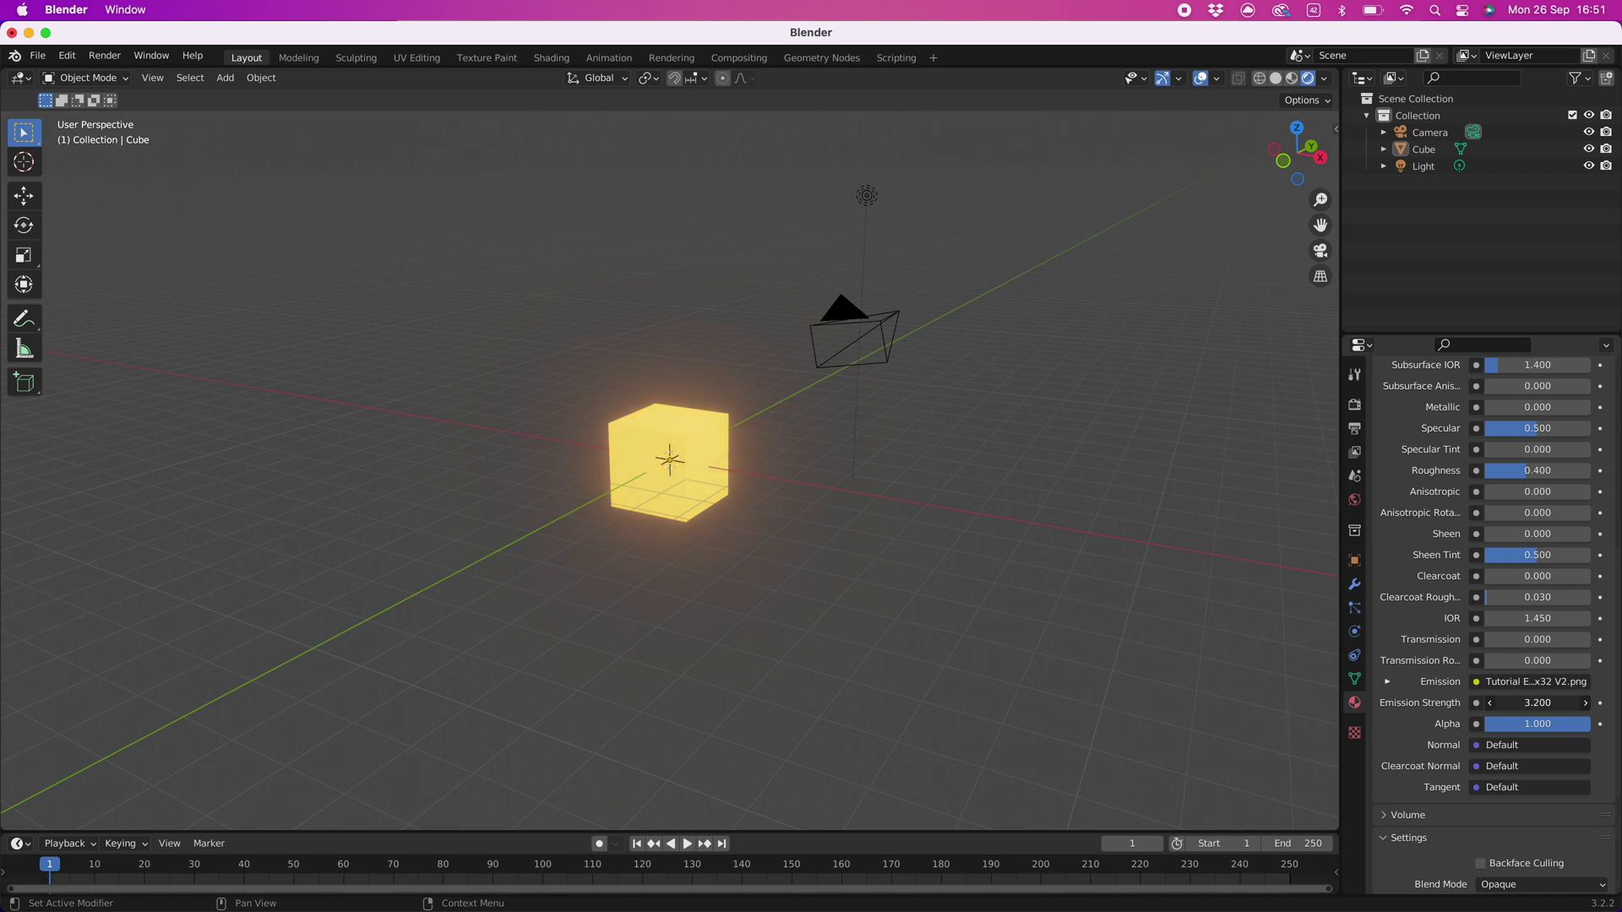
pyautogui.moveTo(1538, 703); pyautogui.dragTo(1453, 703)
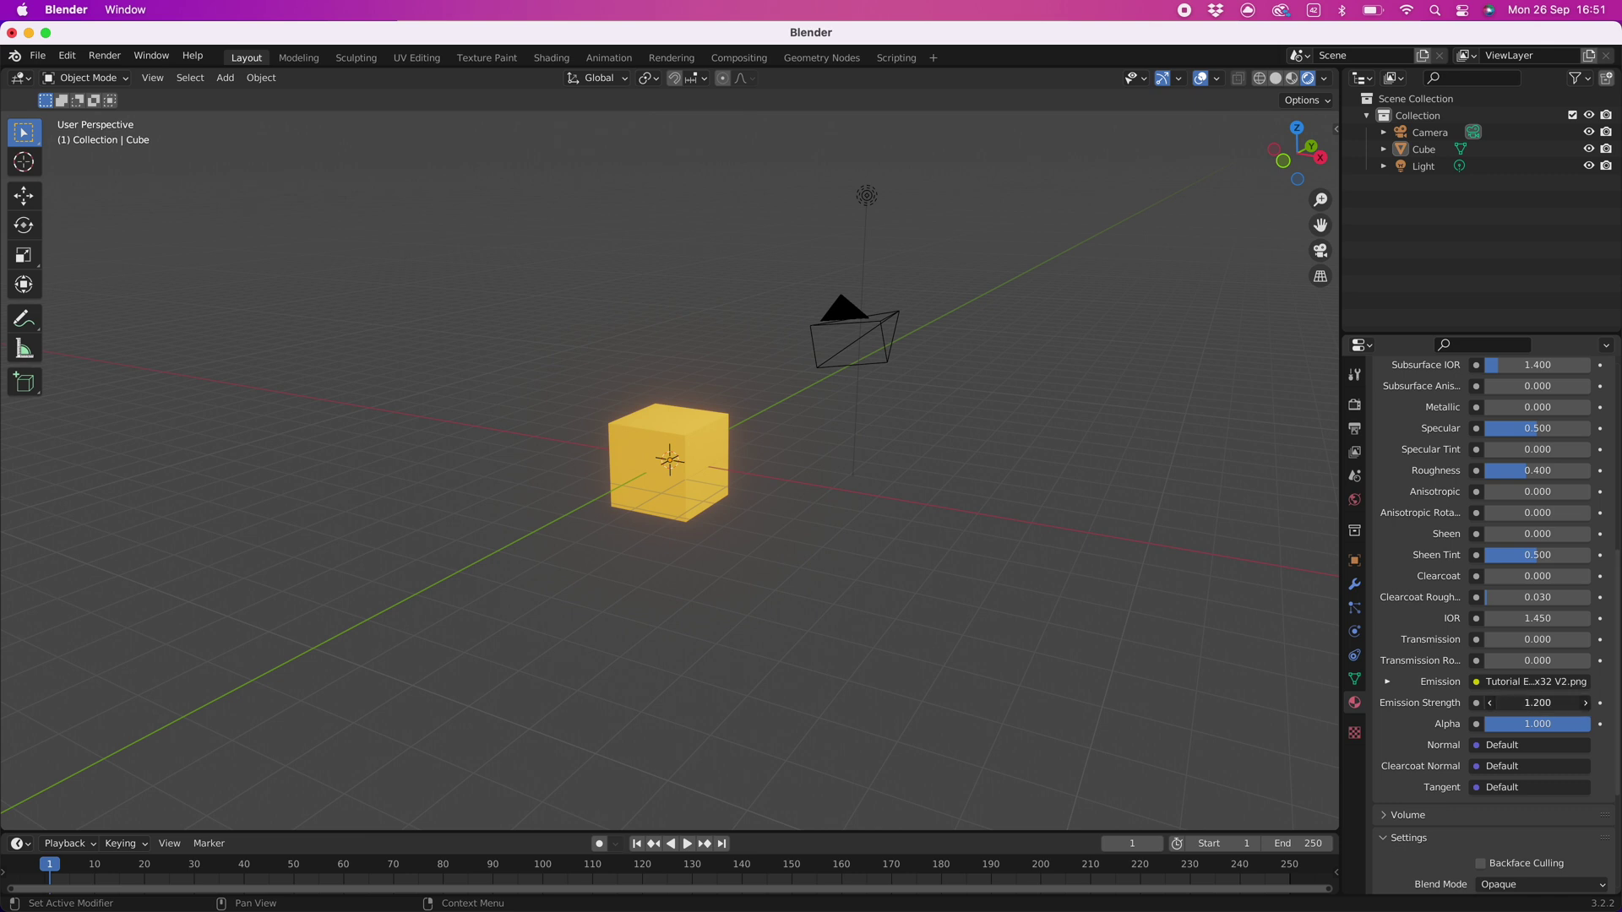
pyautogui.moveTo(1538, 703); pyautogui.dragTo(1572, 703)
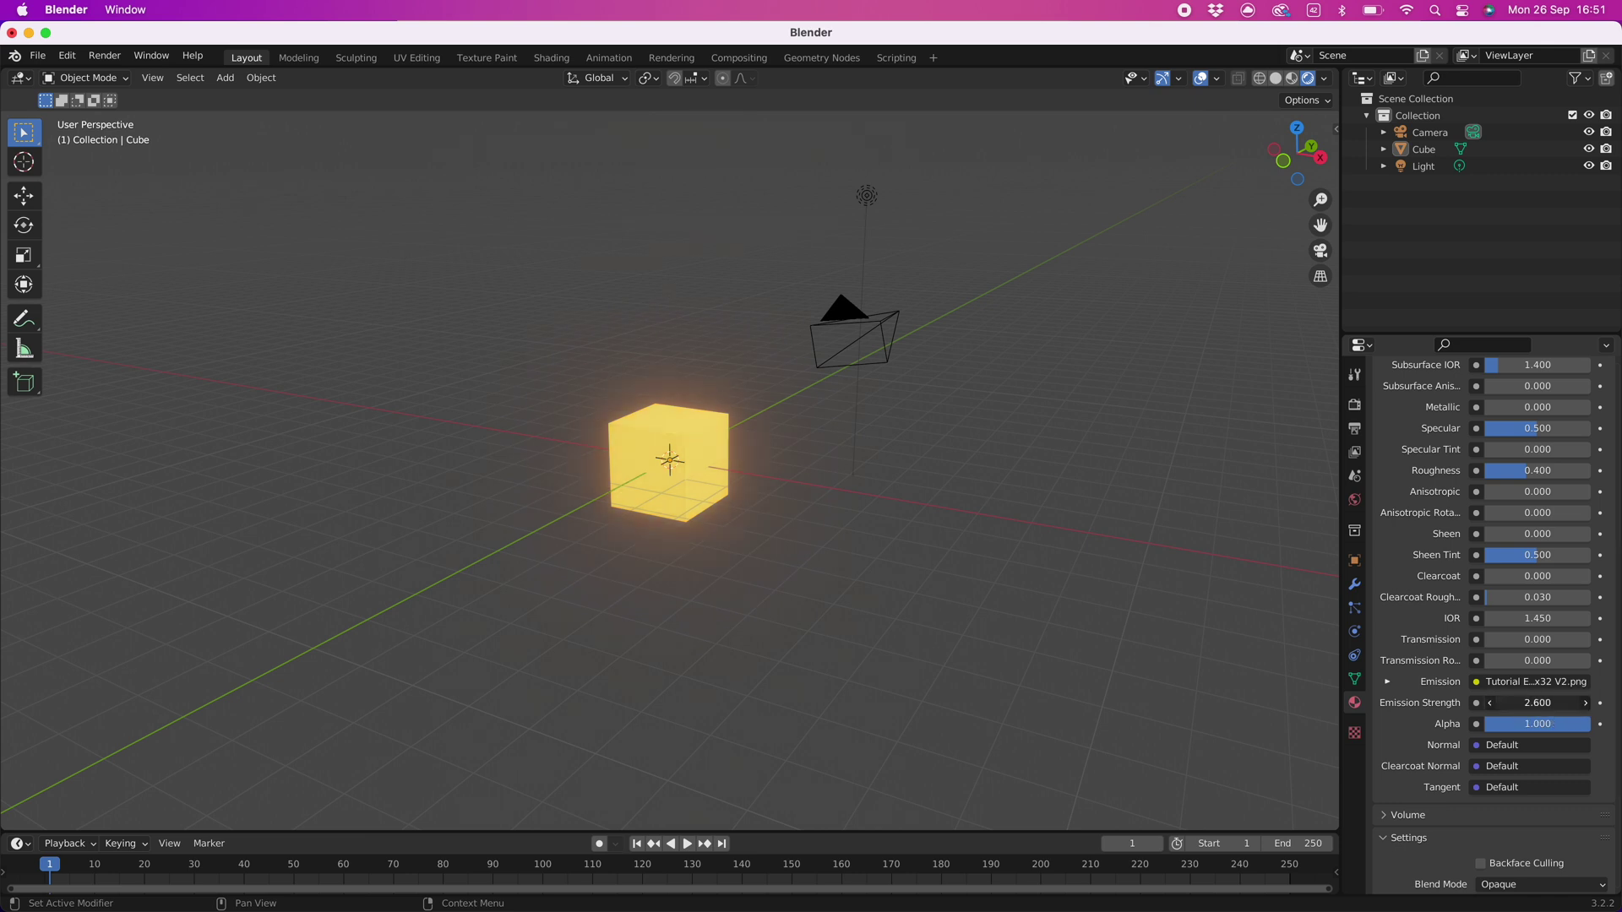
pyautogui.moveTo(1538, 703)
pyautogui.mouseDown()
pyautogui.moveTo(1491, 703)
pyautogui.moveTo(1520, 703)
pyautogui.mouseUp()
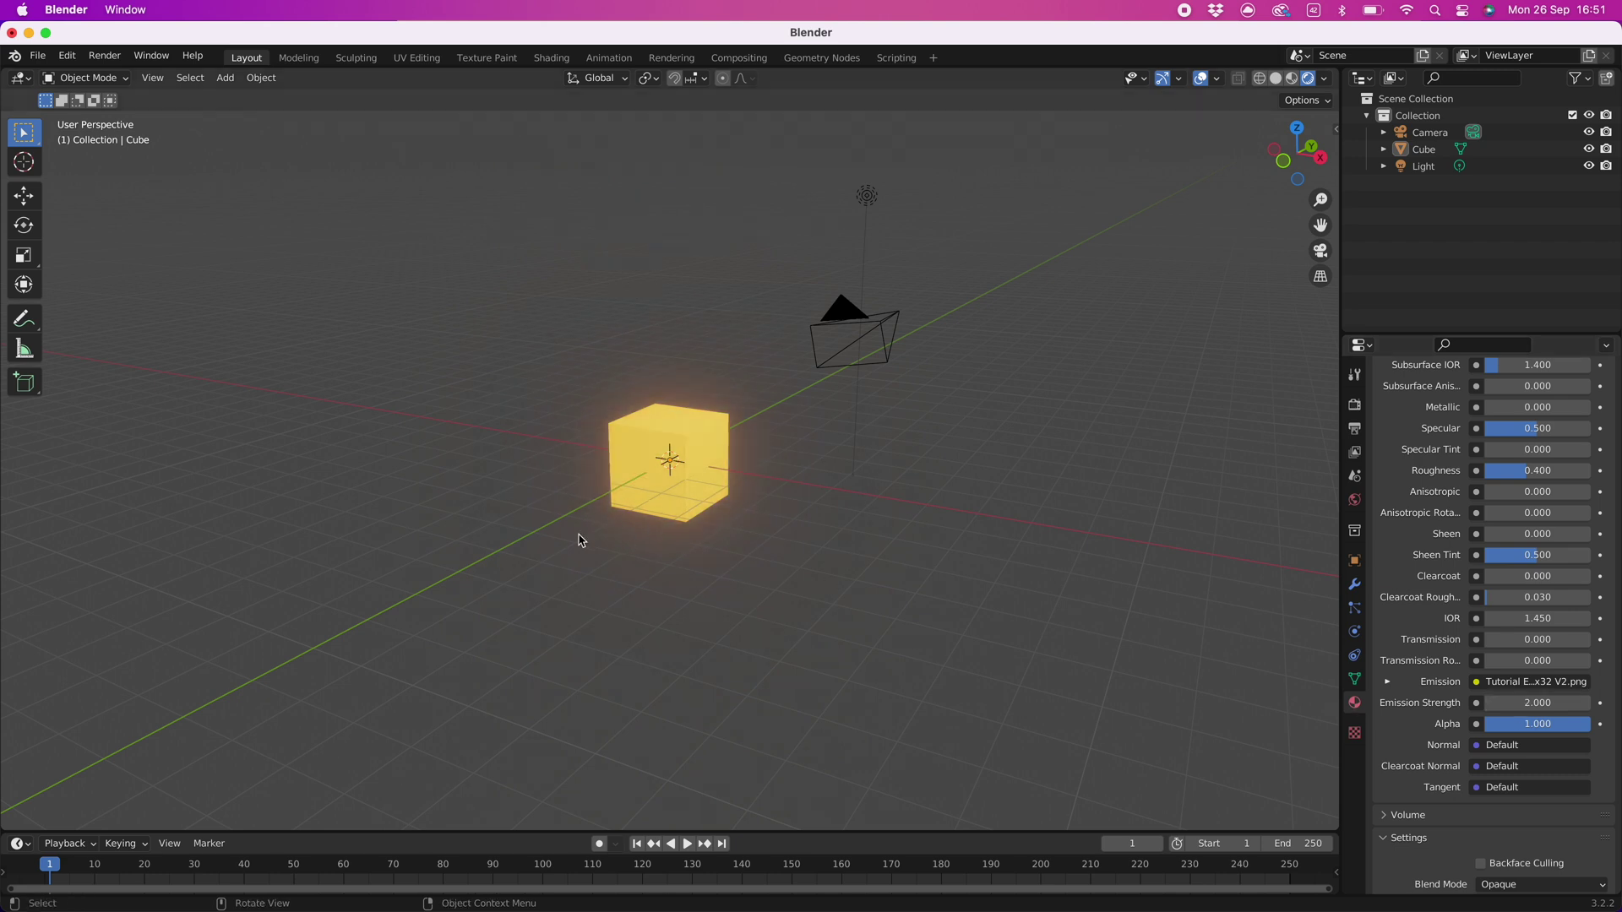